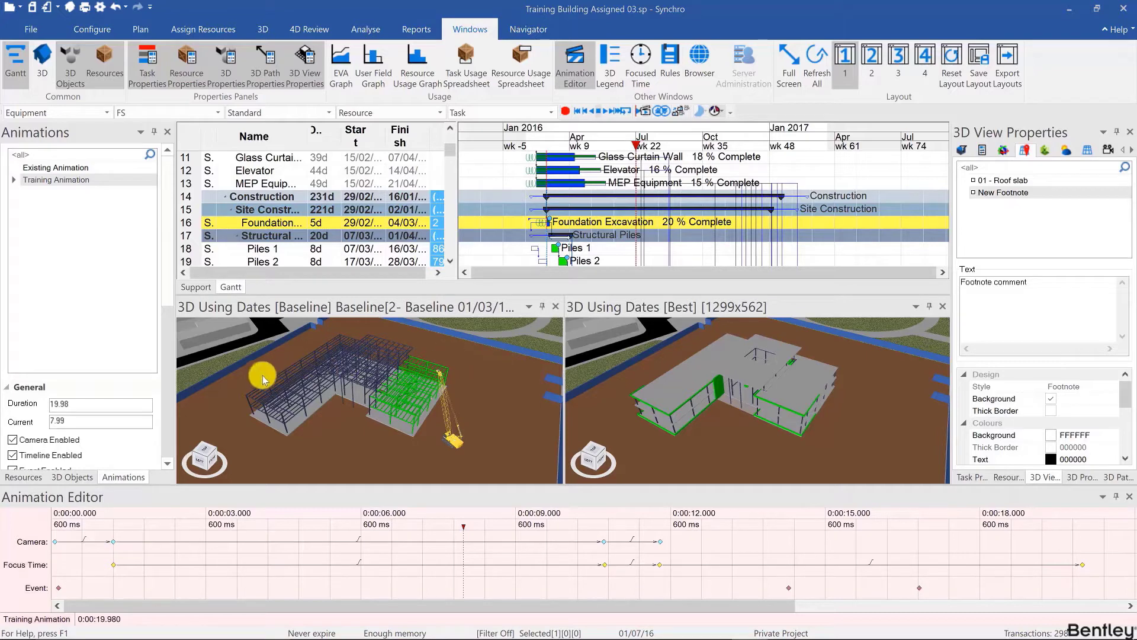
- Restrict animation playback to the selected 3D view and, with the Best dates view active, move the animation's current time to 7.39
scroll(31, 266, down, 4)
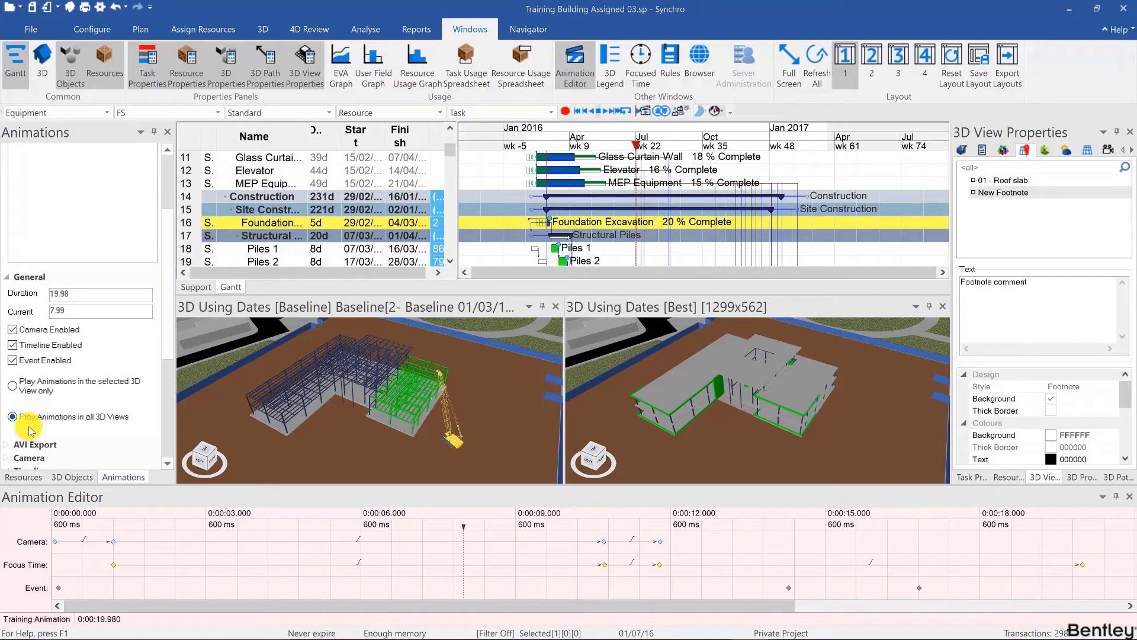
click(12, 386)
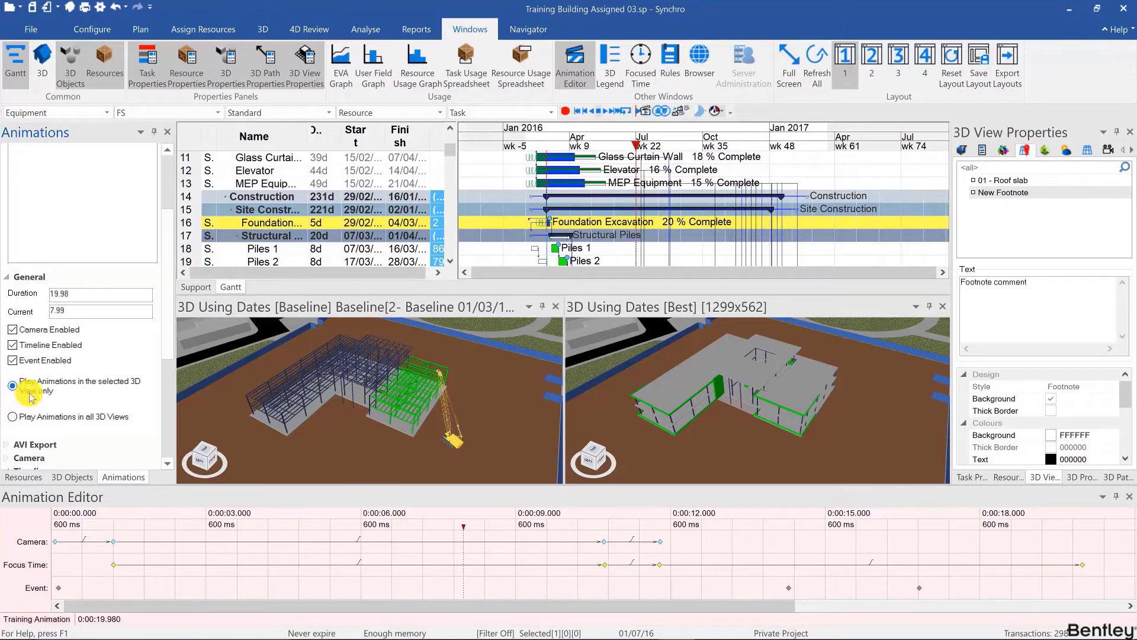
click(332, 310)
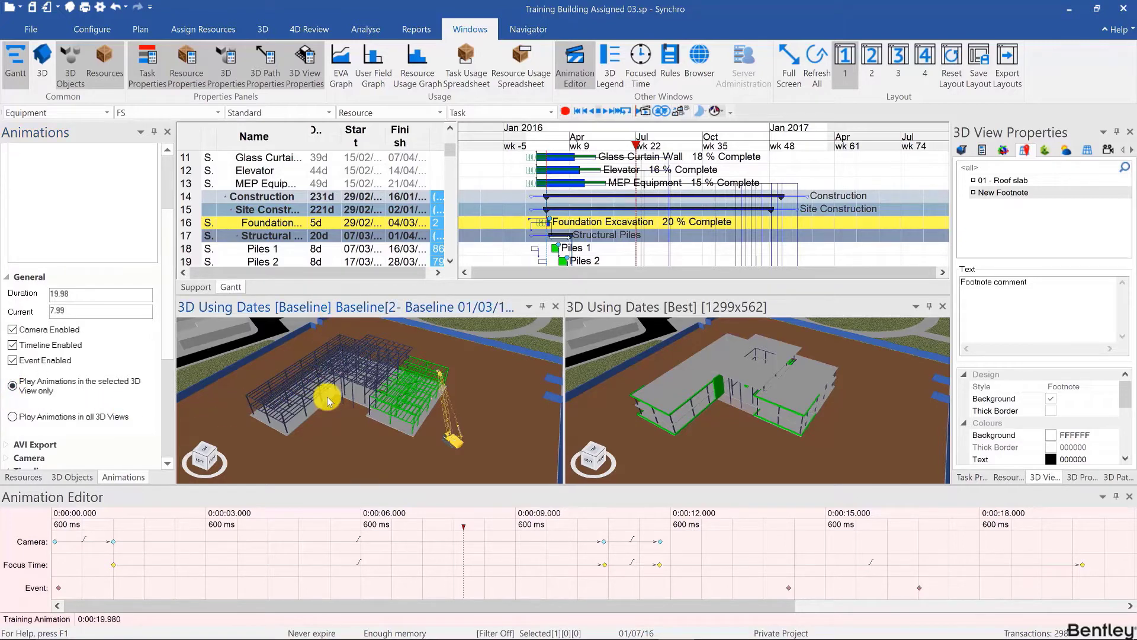
click(741, 384)
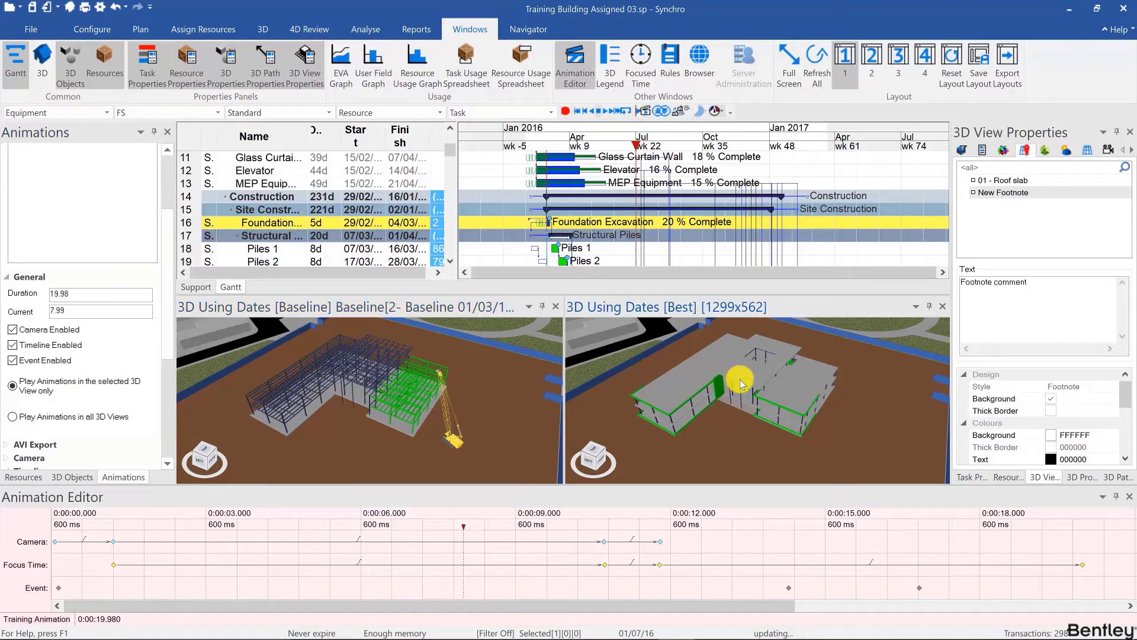
double_click(754, 393)
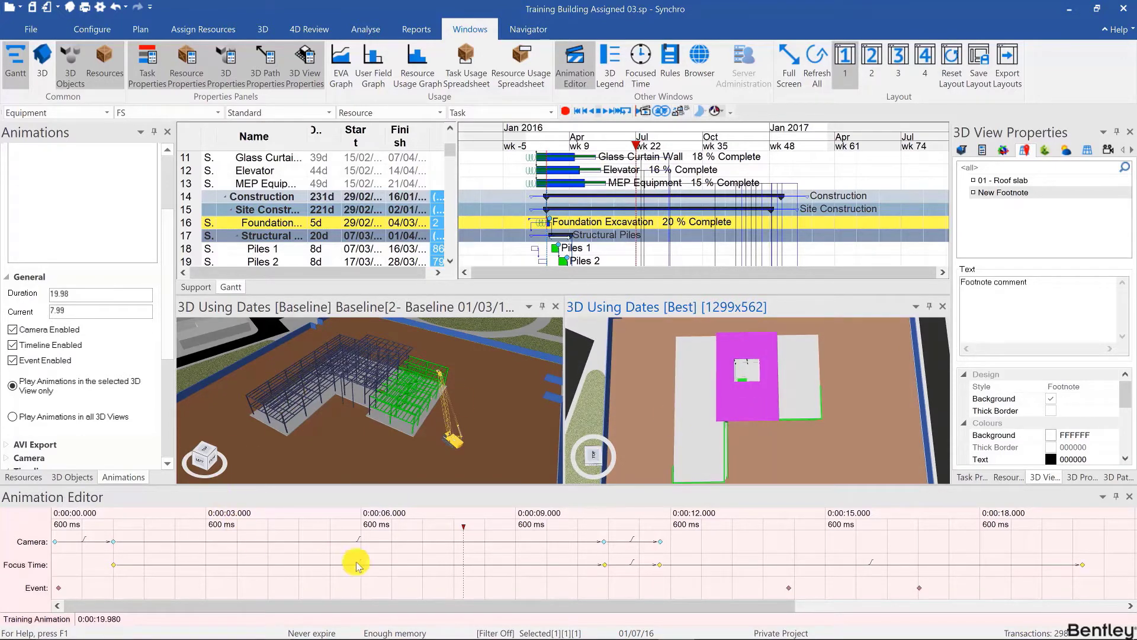
click(433, 526)
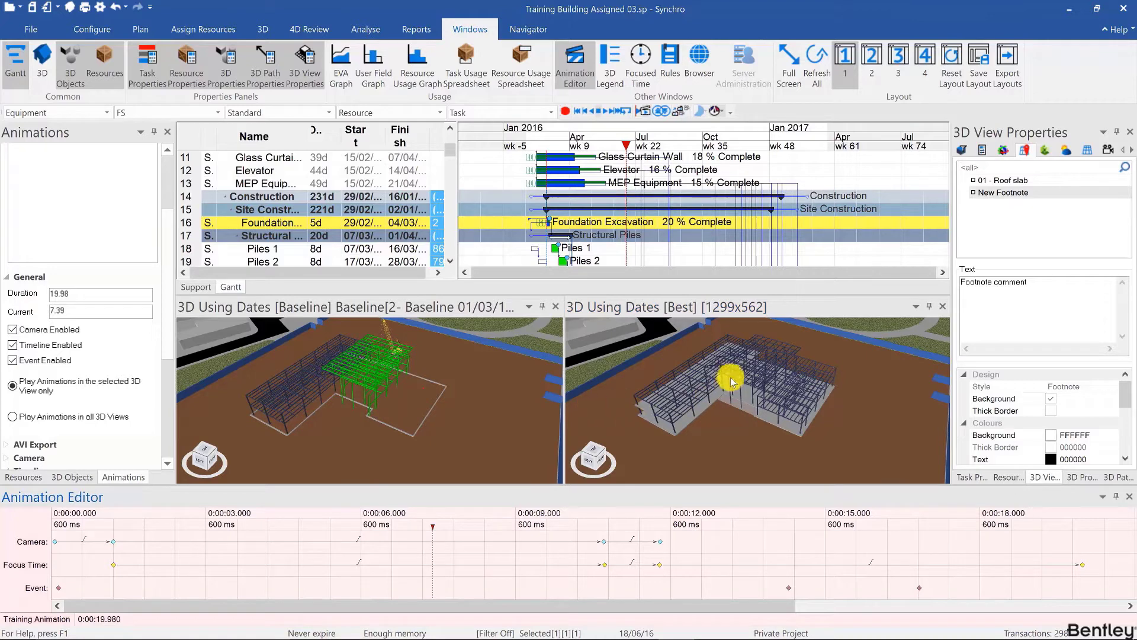
- Tilt the Best dates 3D view to look down on the building and add a viewpoint with the default name
drag(731, 378, 746, 406)
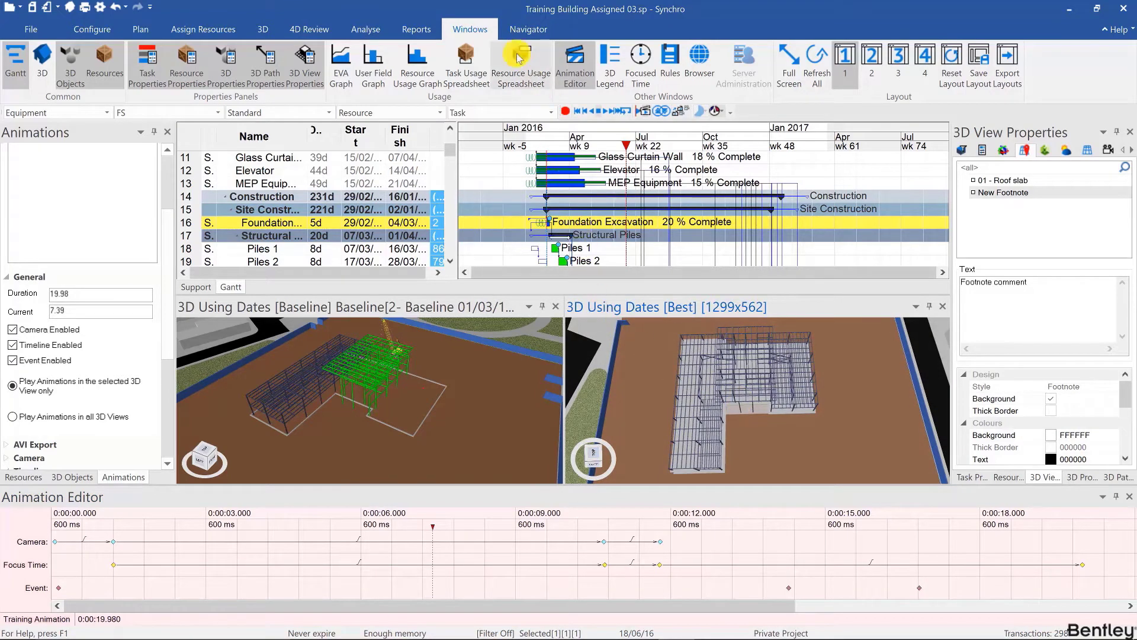
click(521, 30)
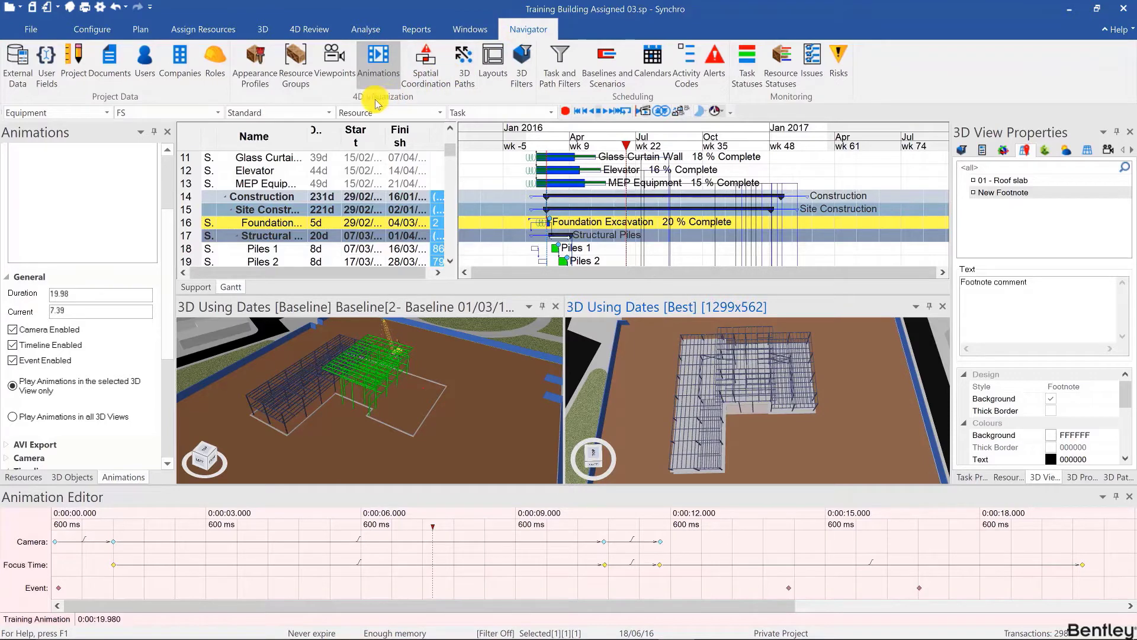
click(336, 74)
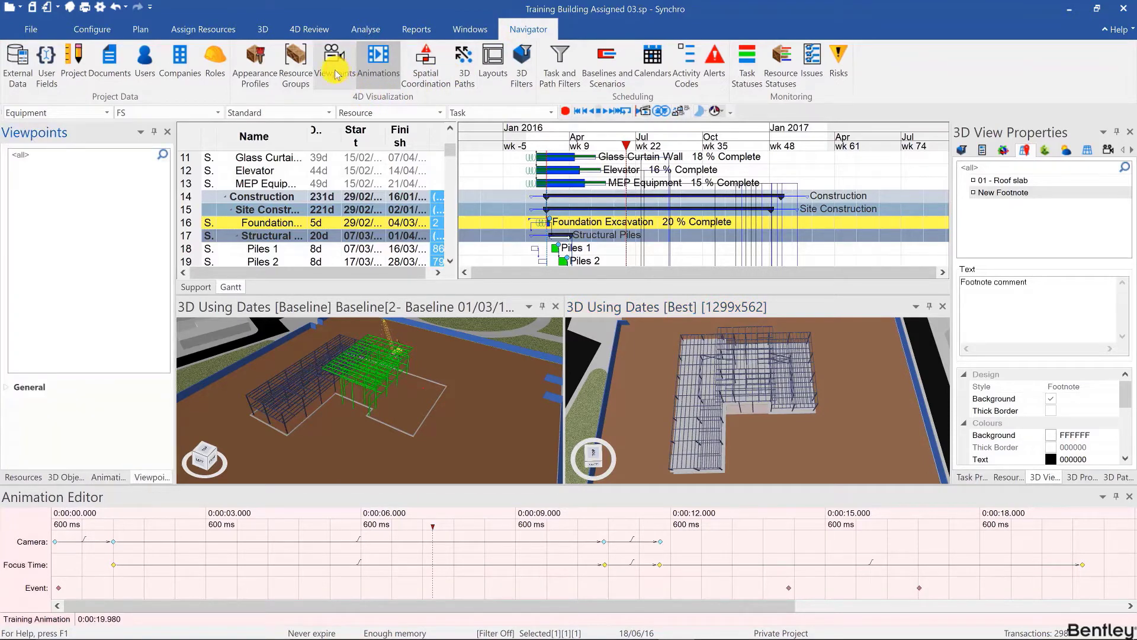
right_click(44, 203)
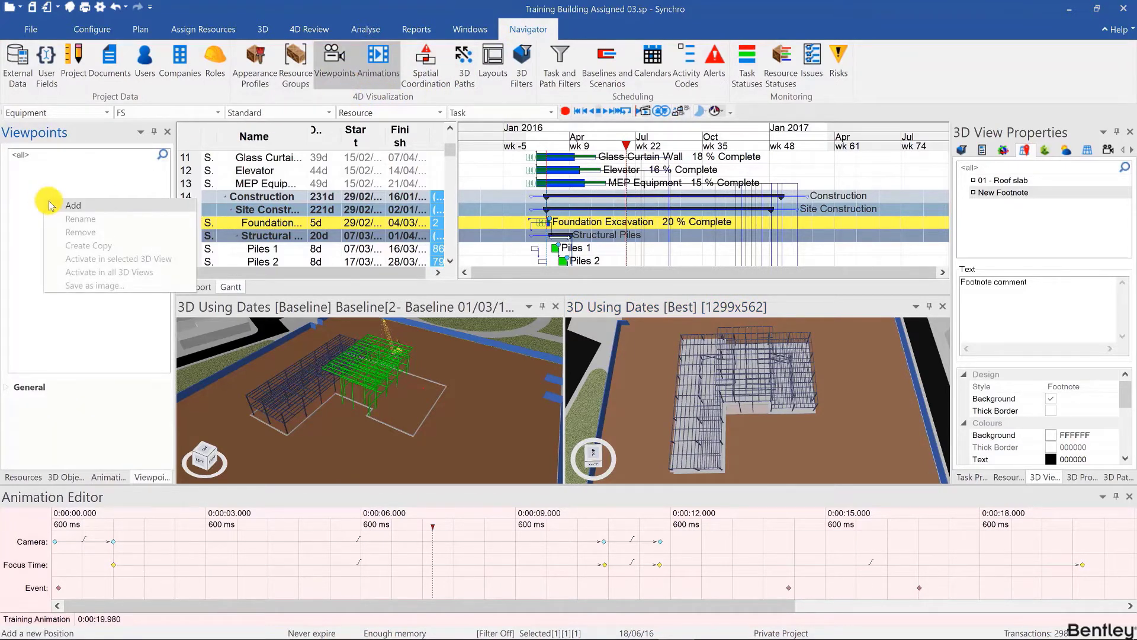
click(50, 204)
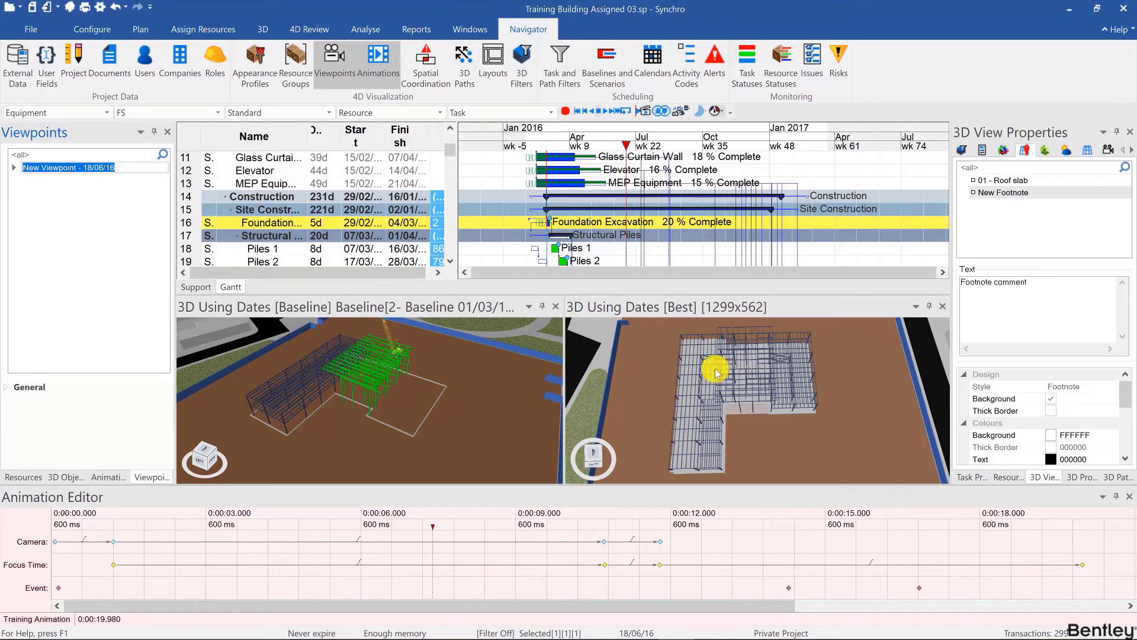
click(66, 231)
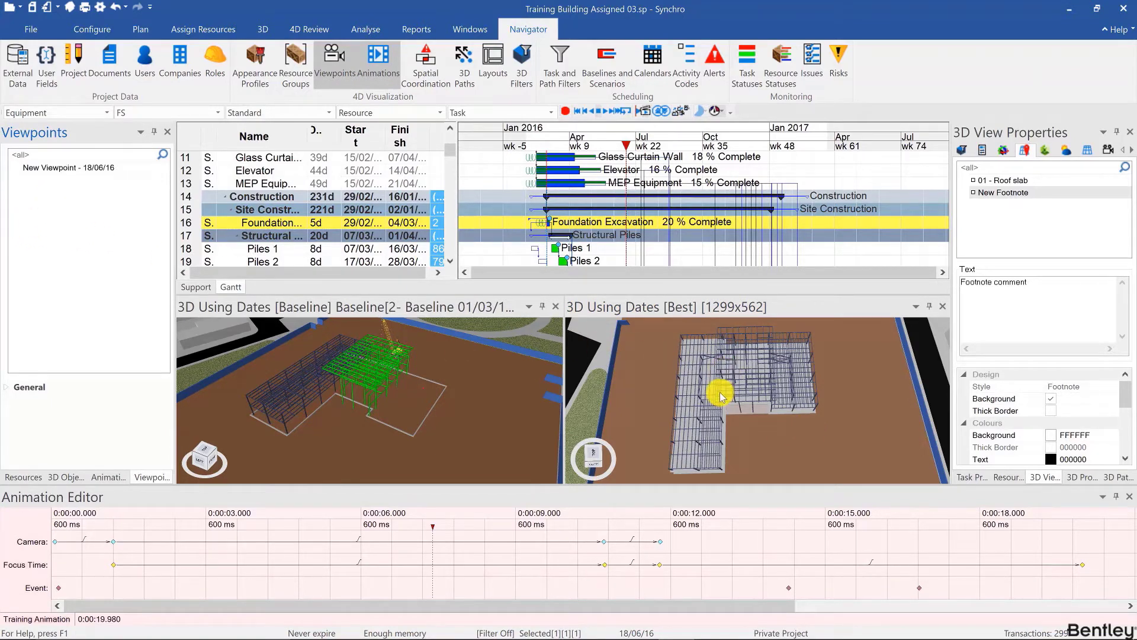
- Change the Best view's camera angle and move the focus time to 17/03/16, then activate the saved viewpoint in all 3D views
middle_drag(719, 392, 754, 359)
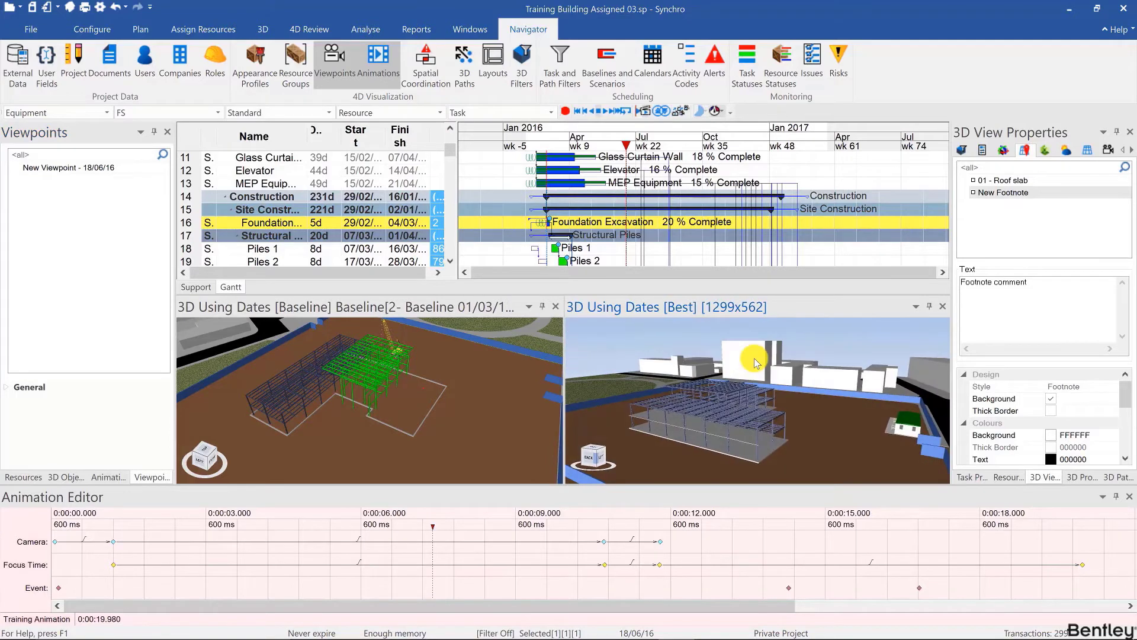
click(560, 145)
right_click(92, 169)
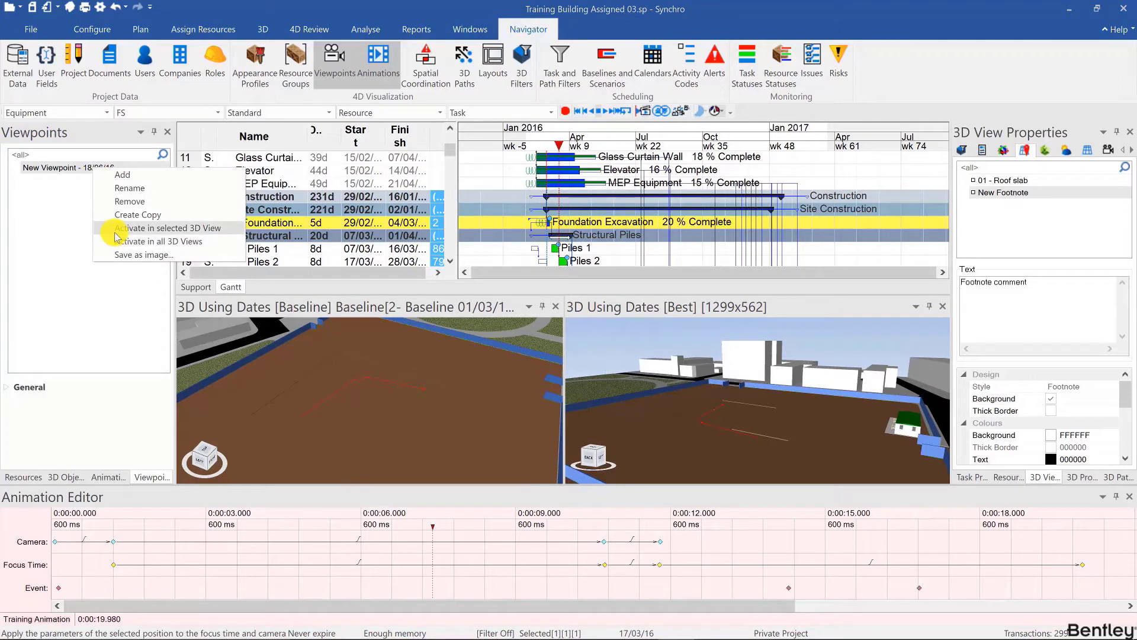
click(118, 241)
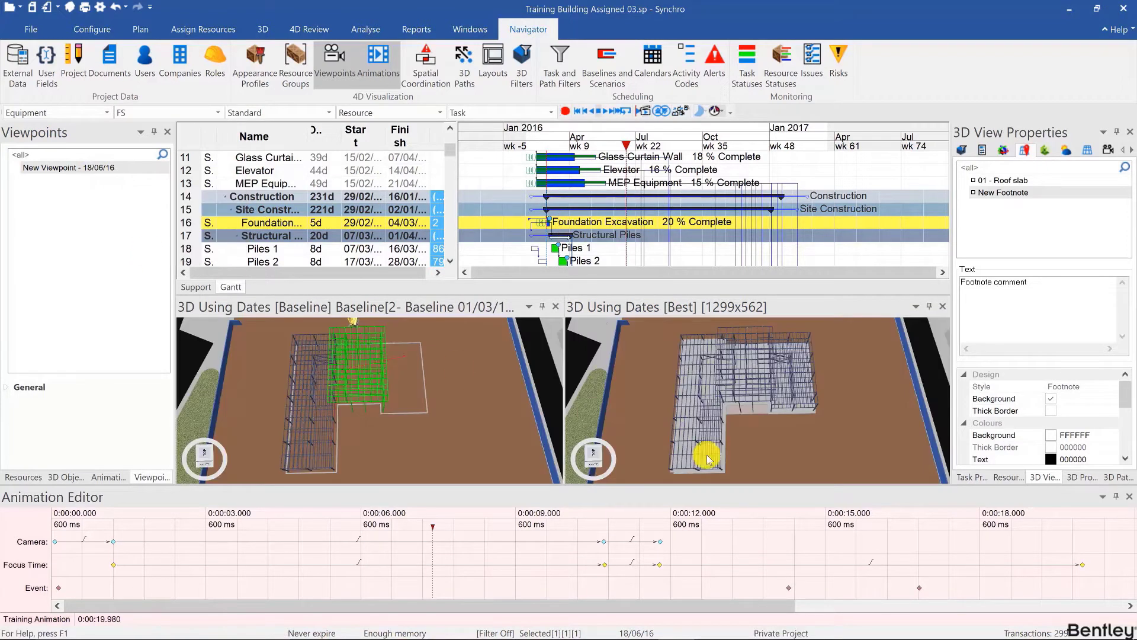
- Examine the saved viewpoint's general properties, including its camera, time, cutting planes, filters and filters operation
click(258, 360)
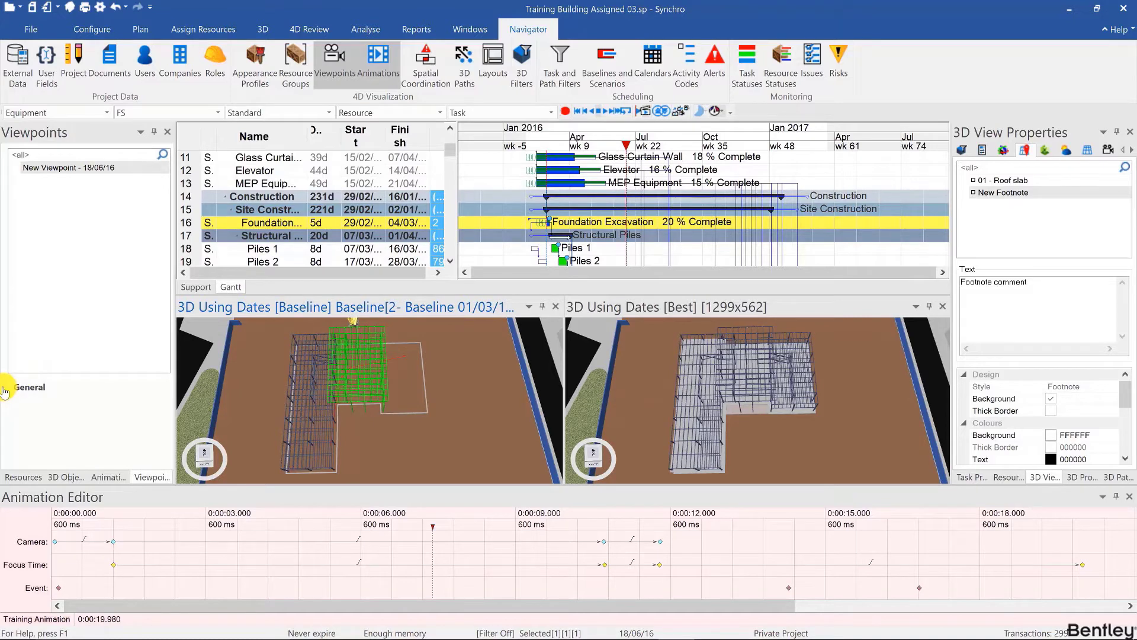
click(5, 390)
scroll(47, 346, down, 5)
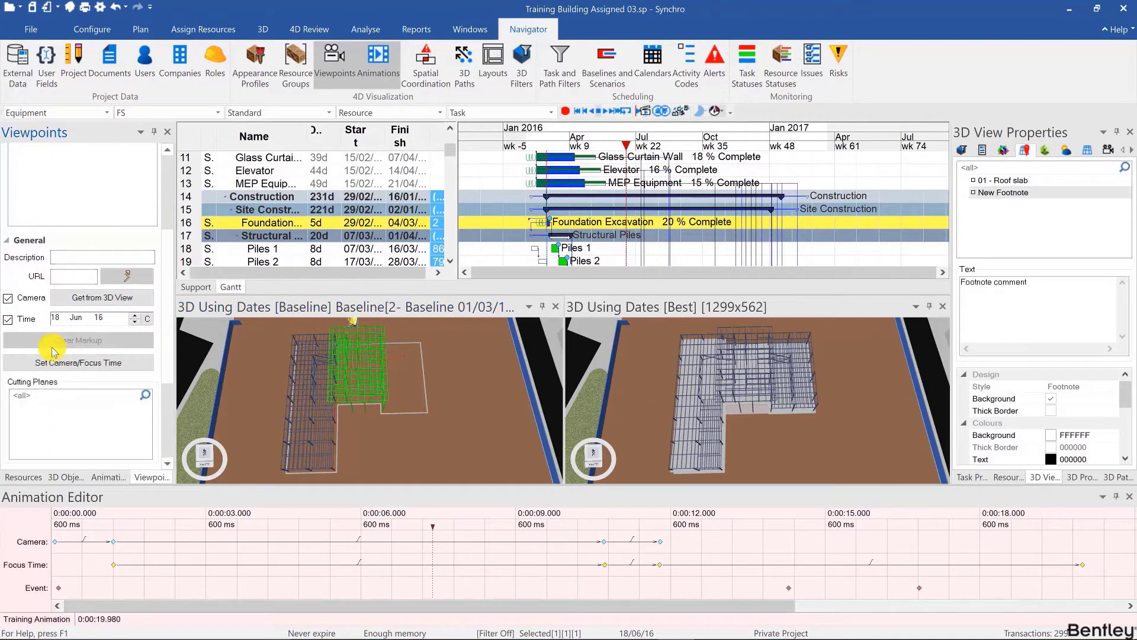
scroll(45, 356, down, 1)
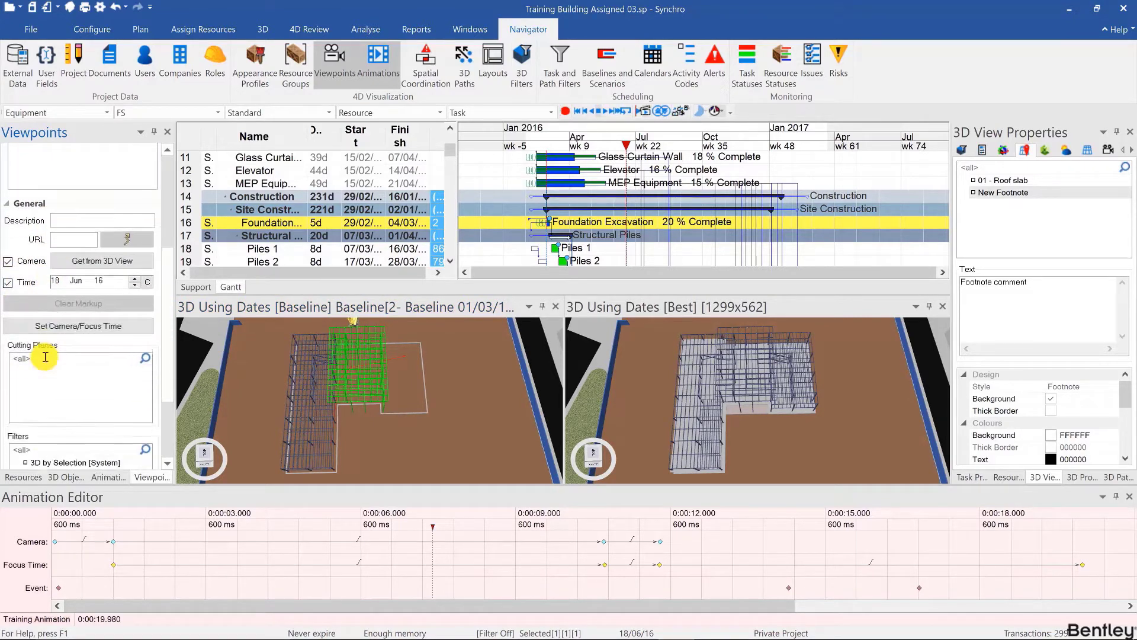
scroll(45, 356, down, 1)
scroll(114, 373, down, 2)
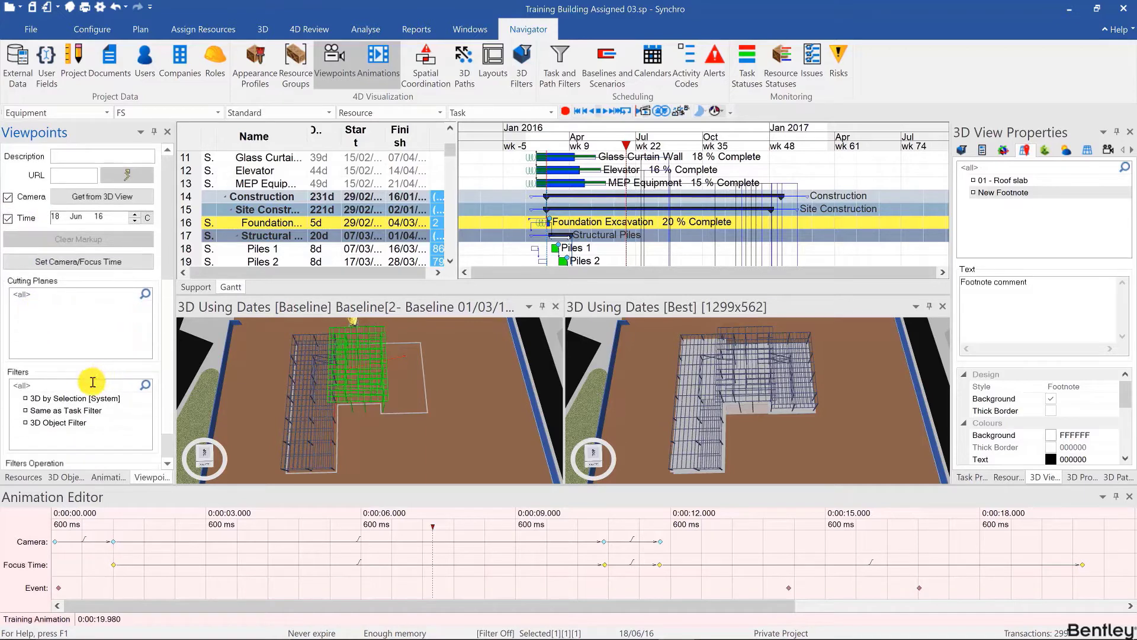
scroll(52, 409, down, 2)
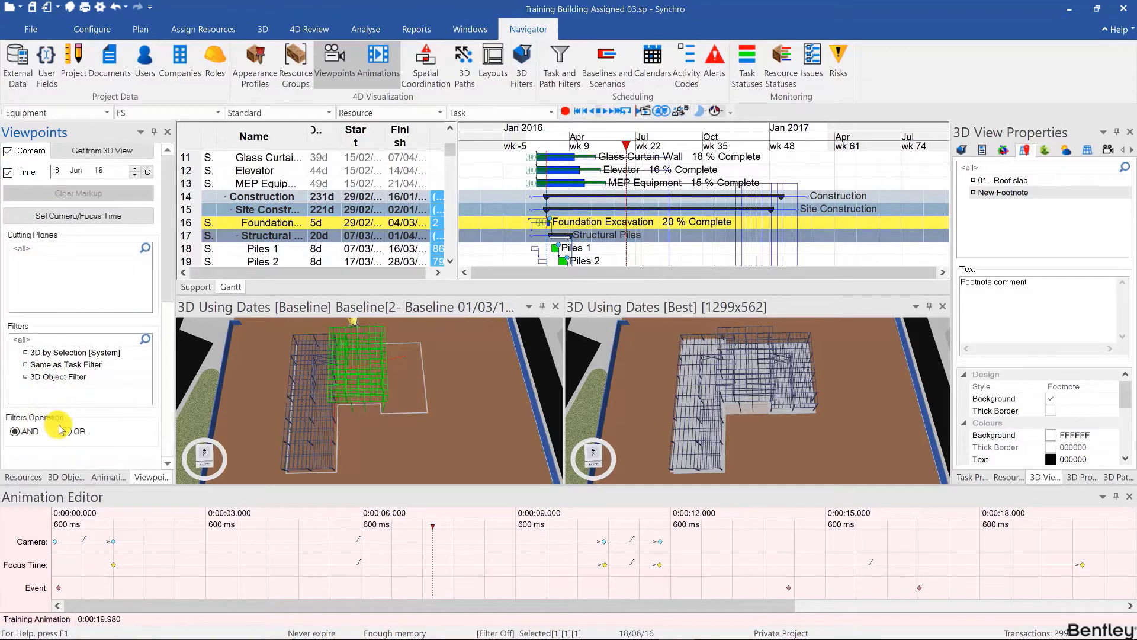
click(26, 434)
click(15, 431)
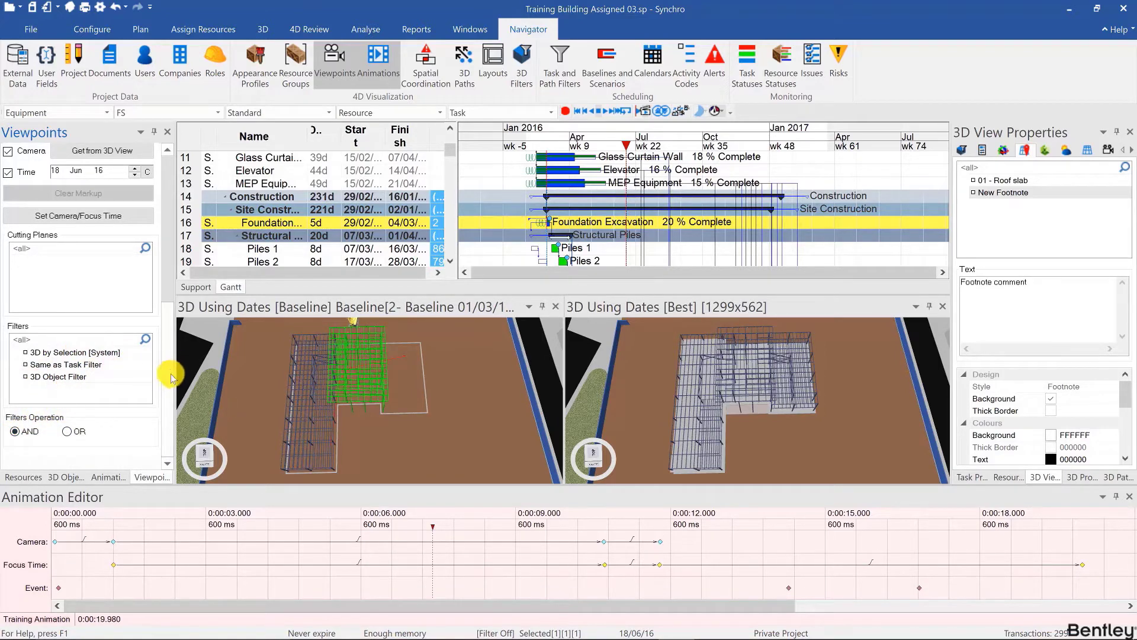
scroll(166, 364, up, 5)
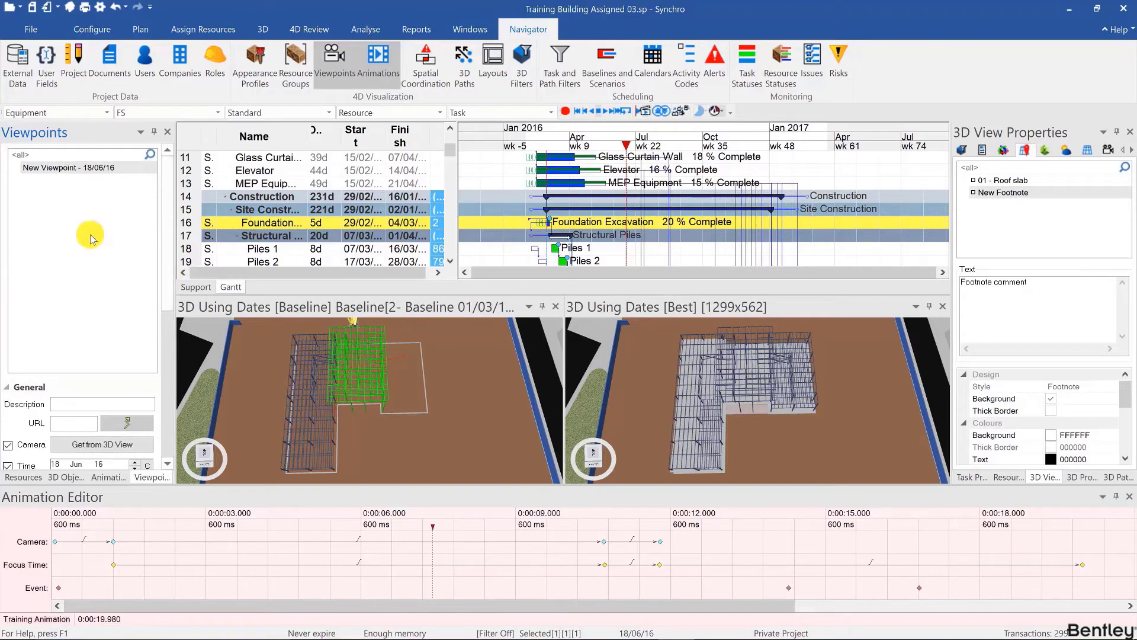
- Orbit the Best dates view to a lower angle, enable markup mode and draw a red 3 px cloud around the middle of the building
right_click(665, 396)
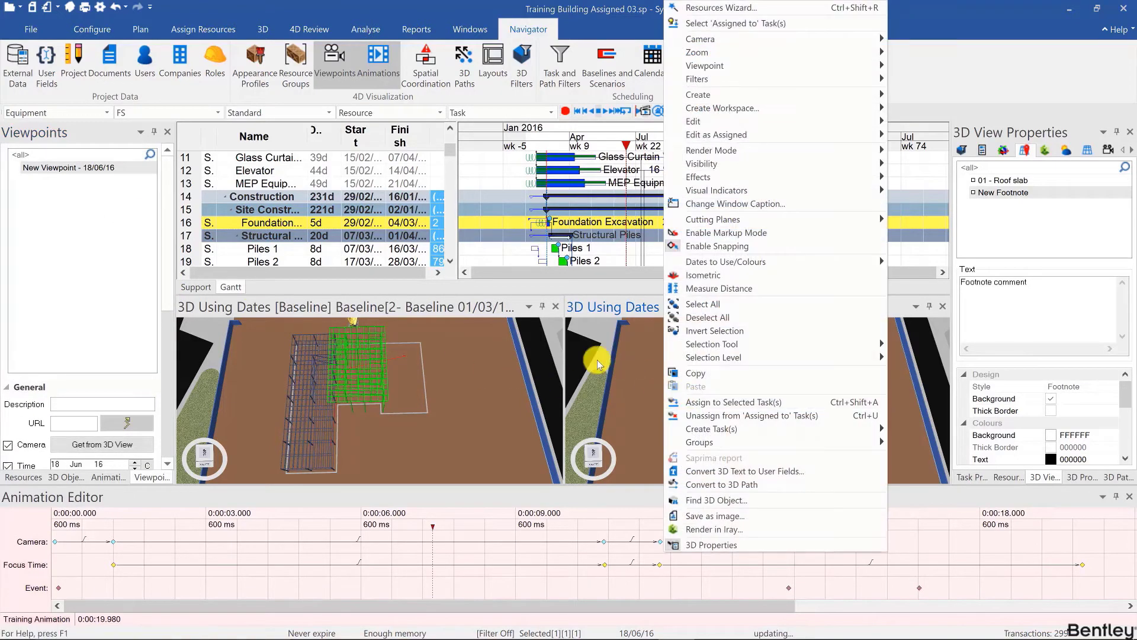
click(690, 396)
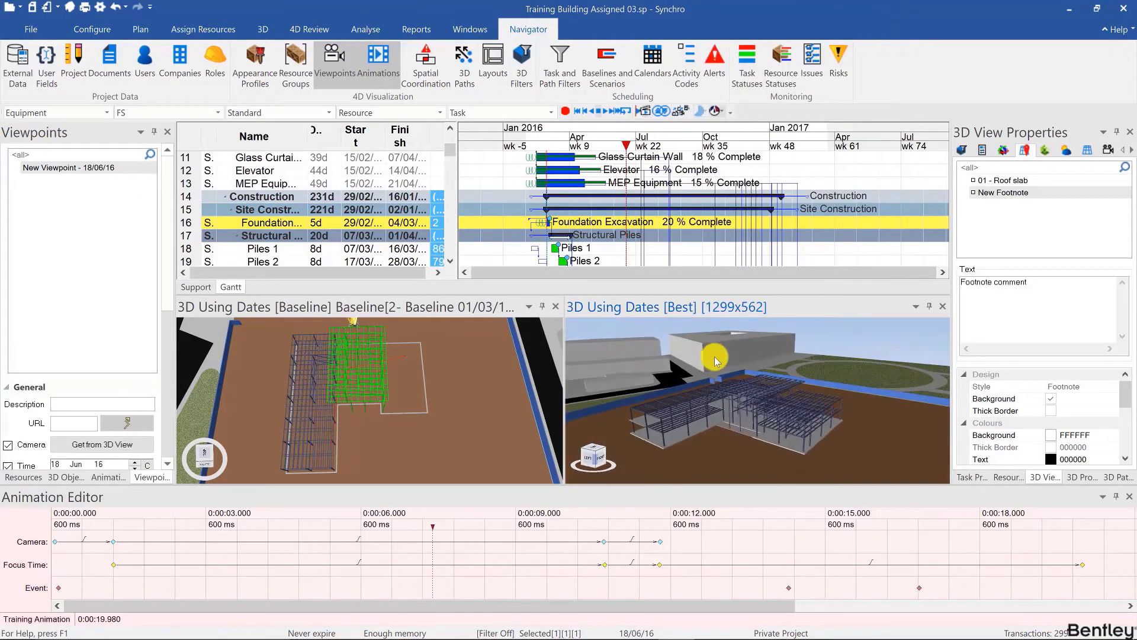
right_click(722, 389)
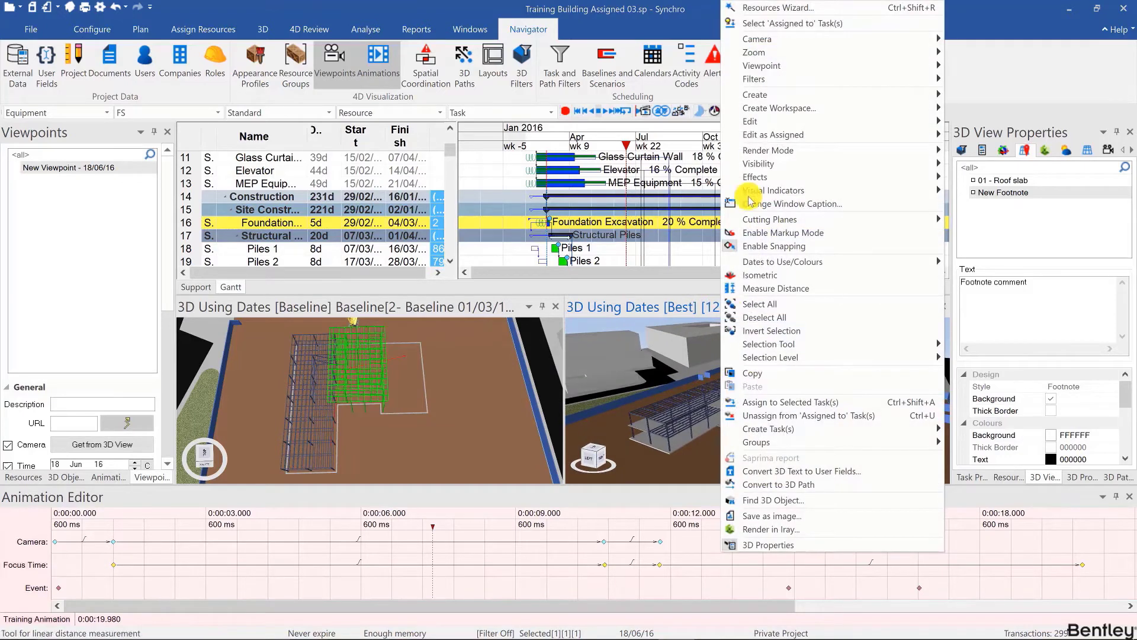
mouse_move(788, 65)
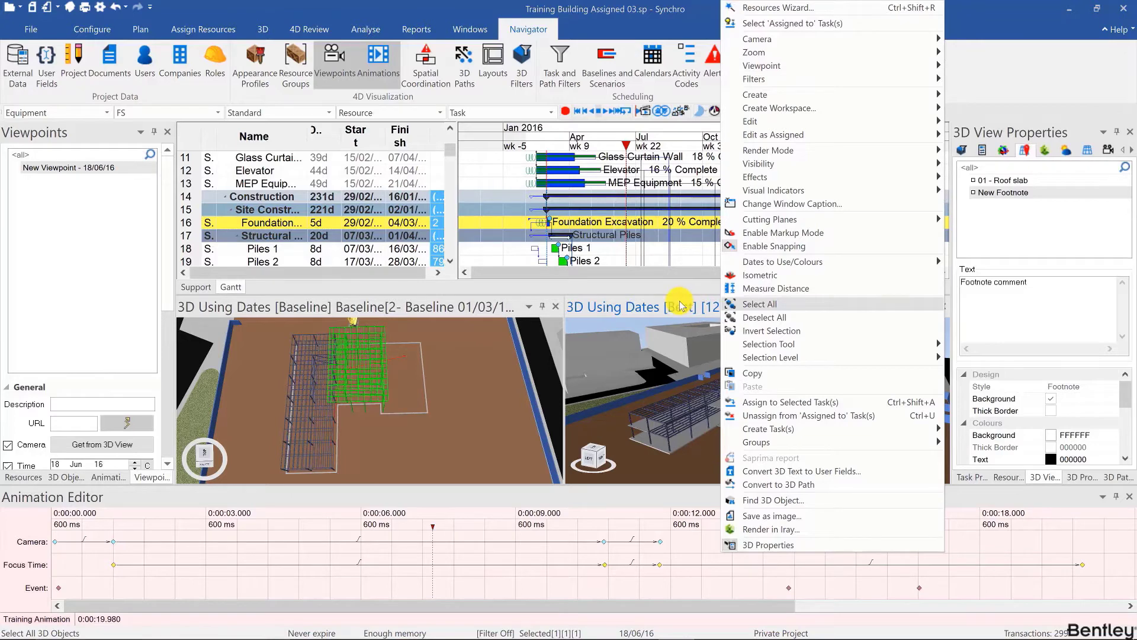
click(763, 232)
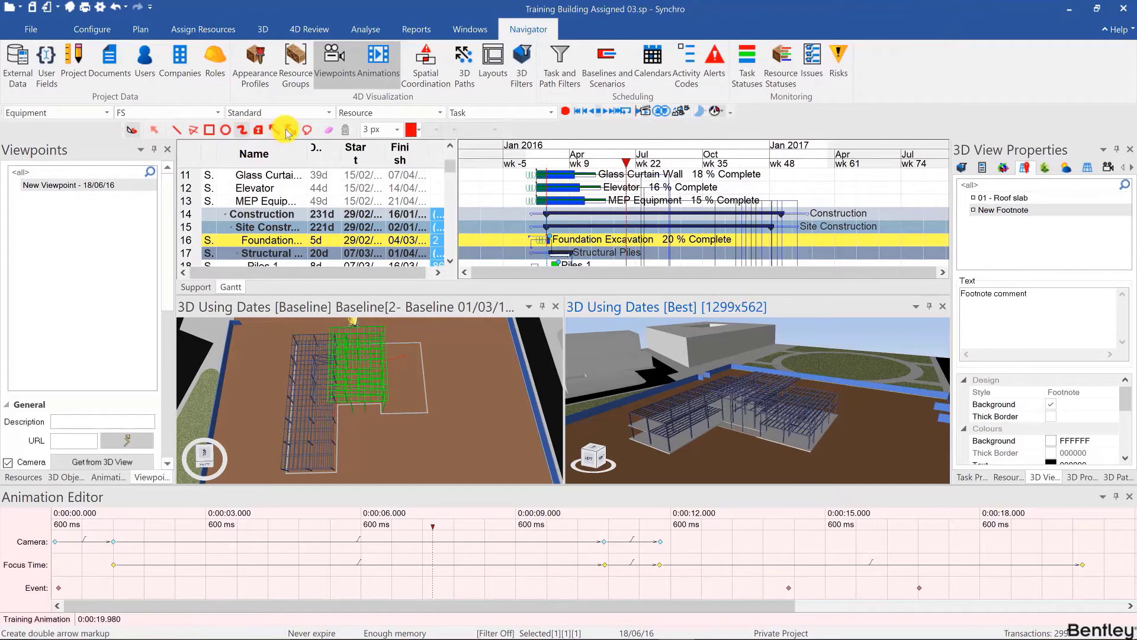
click(308, 129)
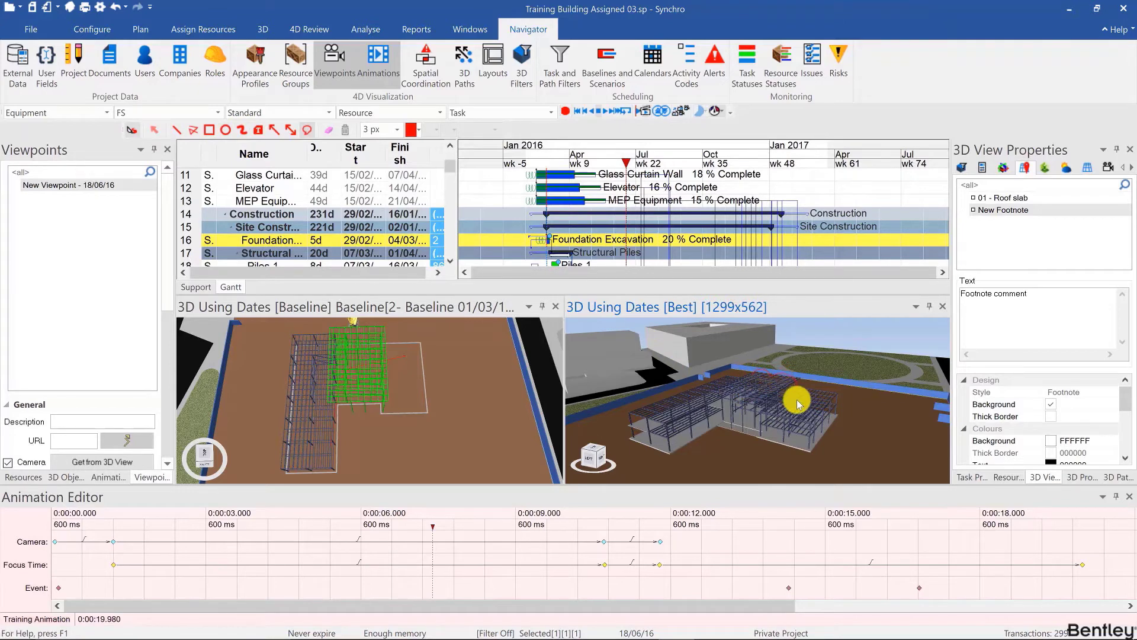
drag(692, 361, 753, 375)
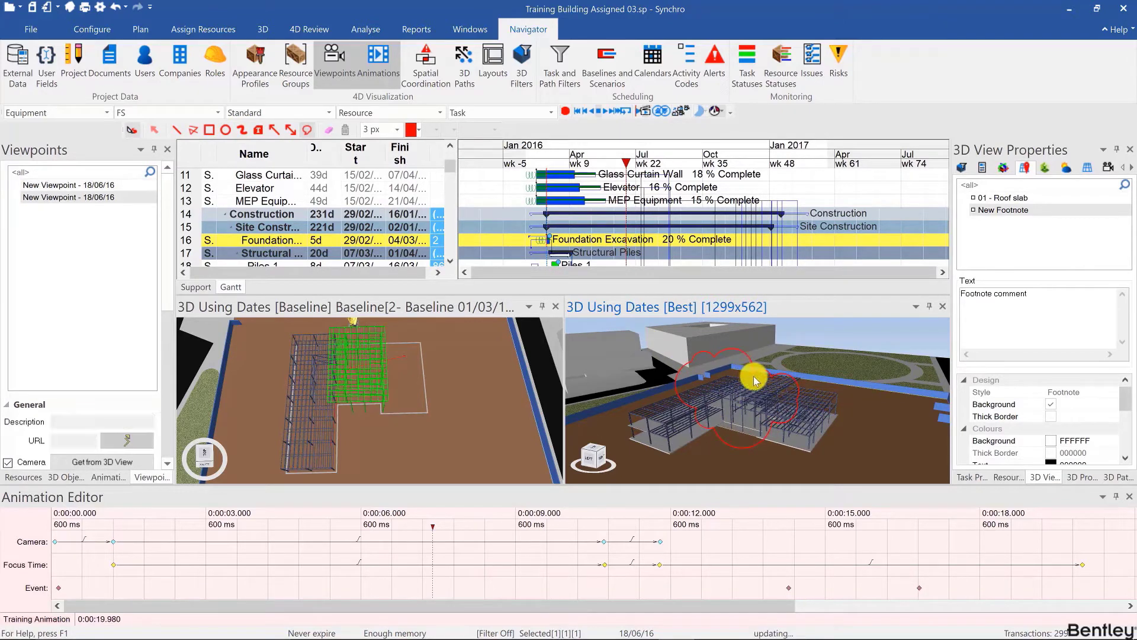
- Rename the viewpoint created by the markup as "Markup Viewpoint - 18/06/16"
click(38, 198)
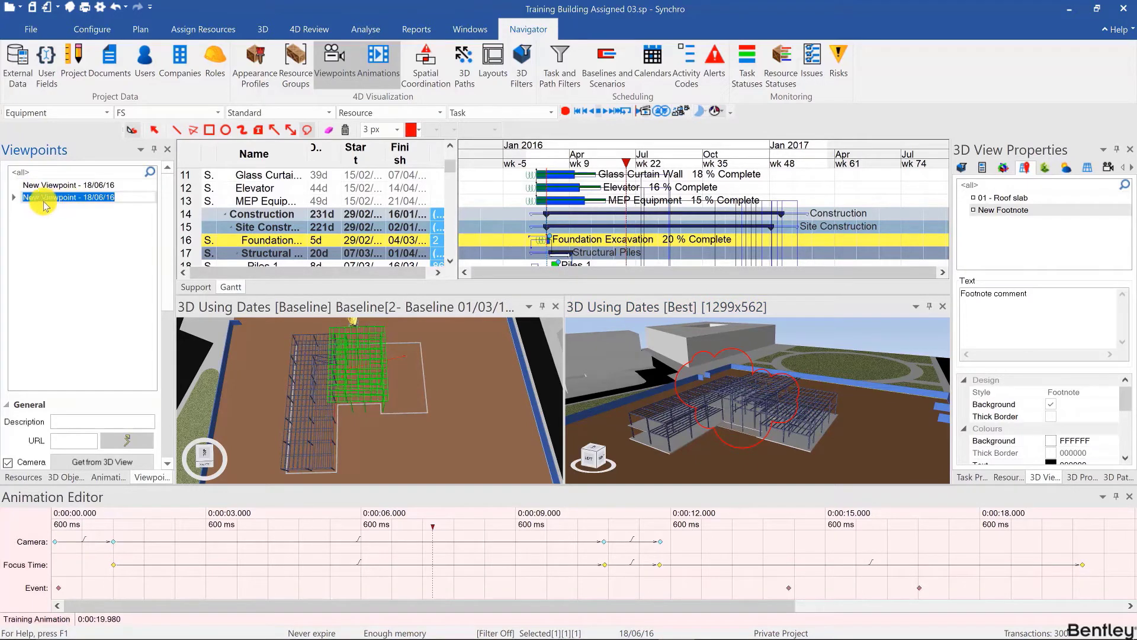
drag(38, 202, 2, 202)
text(Markup)
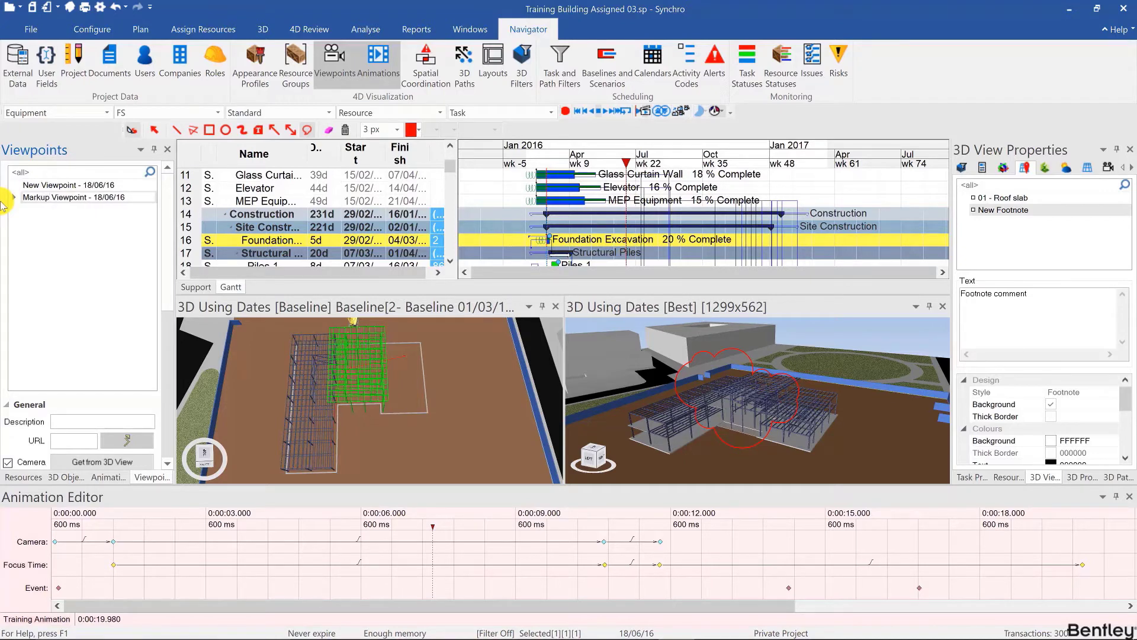
key(Return)
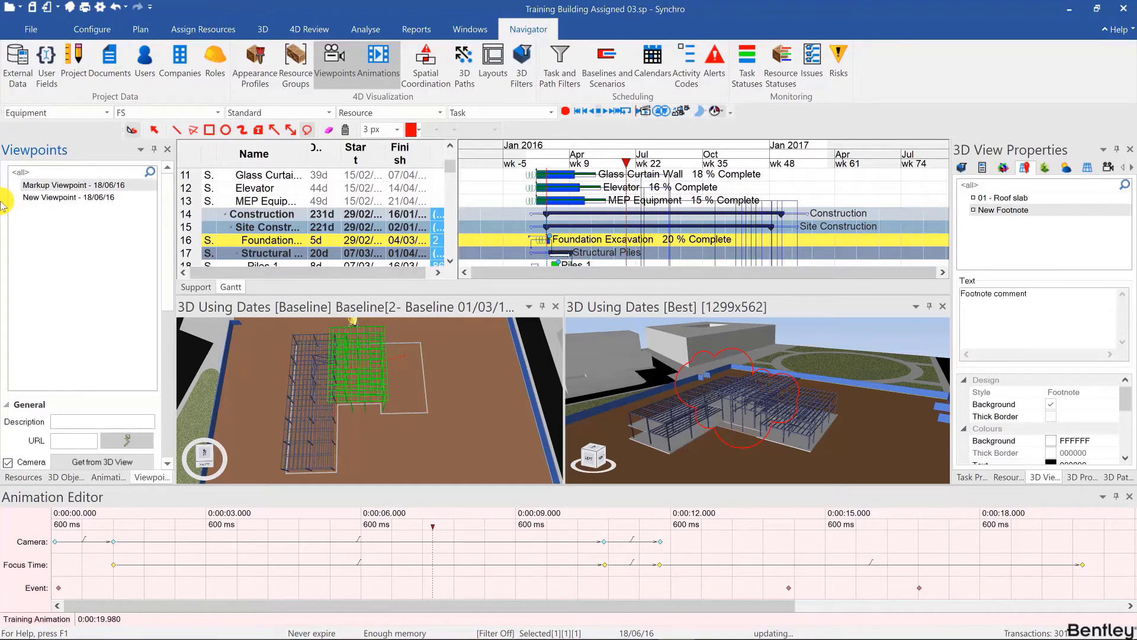
- Orbit the Best dates view away from the marked-up angle and reactivate the markup viewpoint in that selected 3D view
click(644, 341)
drag(637, 382, 674, 391)
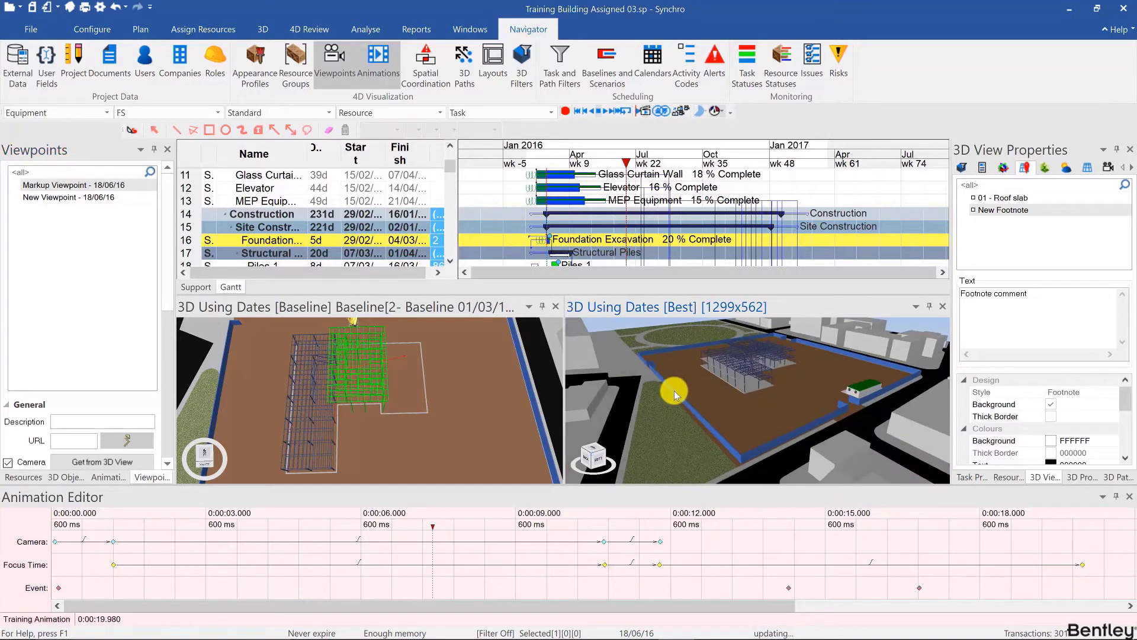
right_click(45, 187)
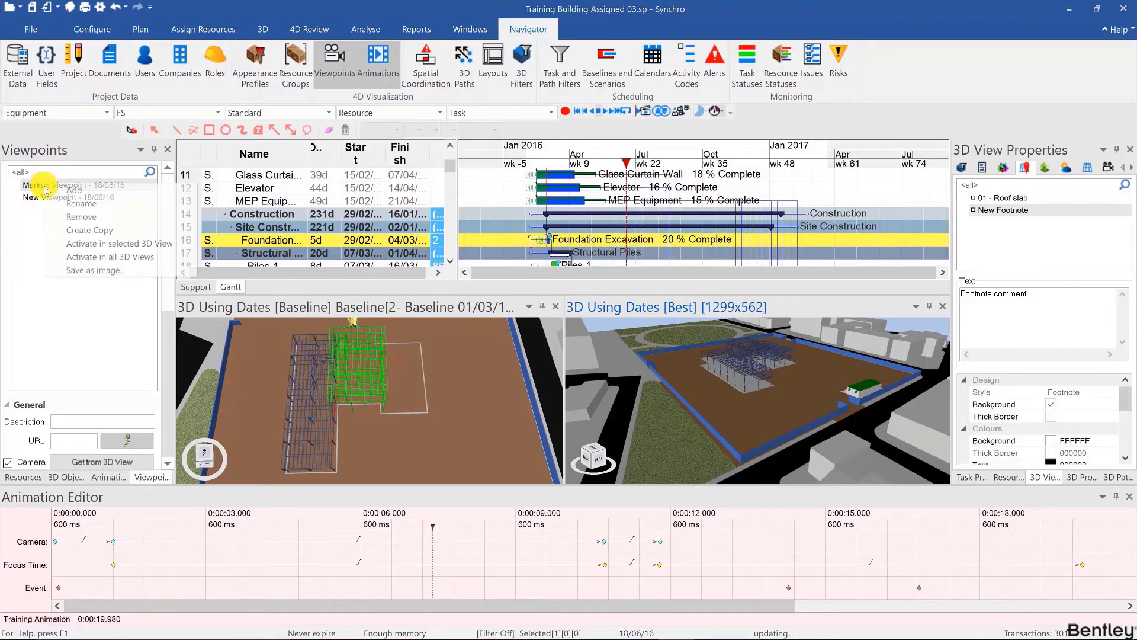
click(60, 243)
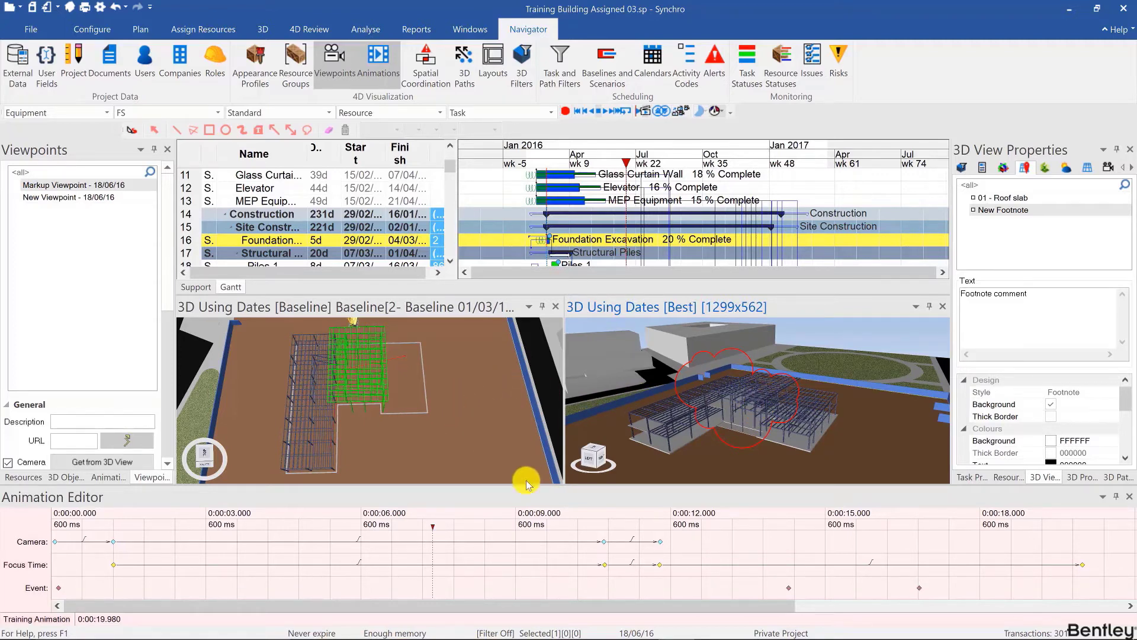
- Open the Layouts window and place the Duration column before Name in the task table
click(484, 53)
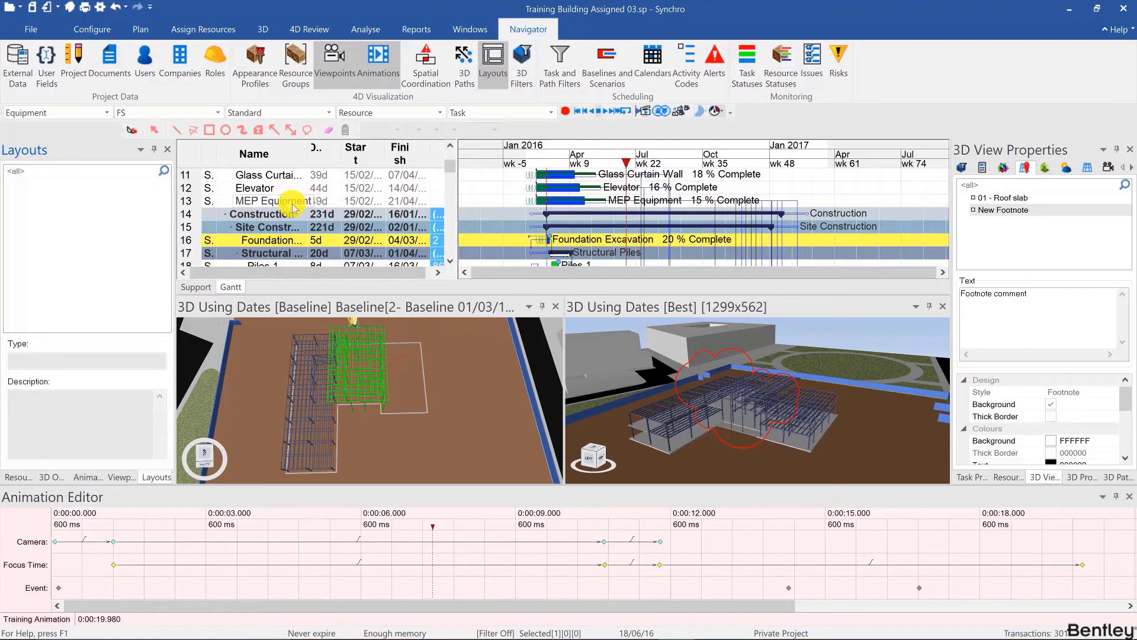
right_click(254, 150)
click(295, 157)
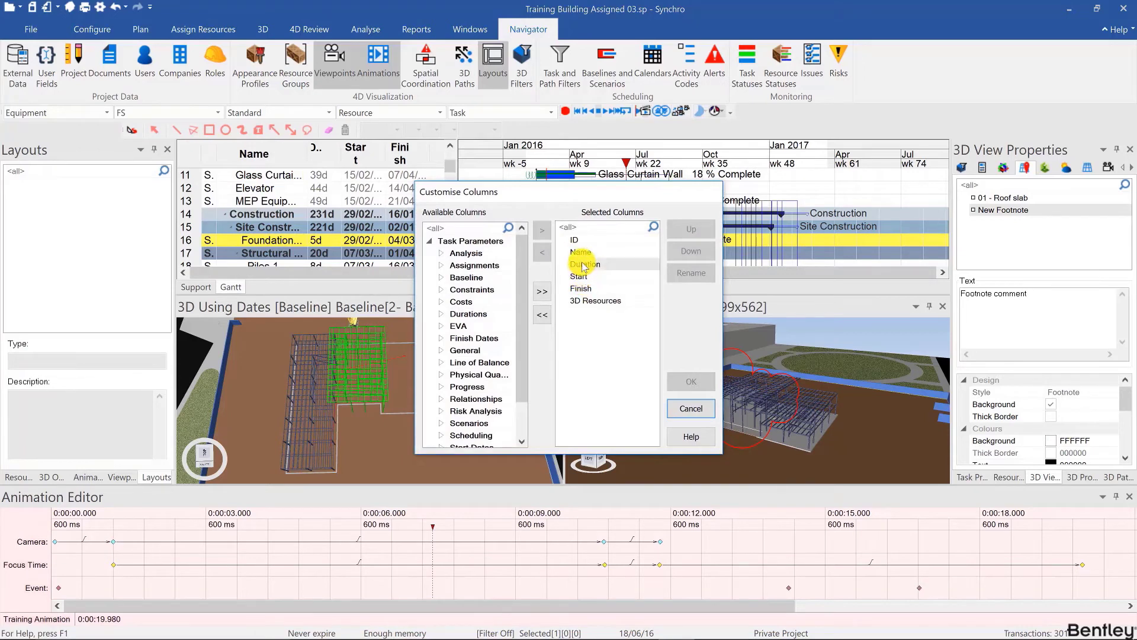
click(585, 265)
click(688, 230)
click(687, 380)
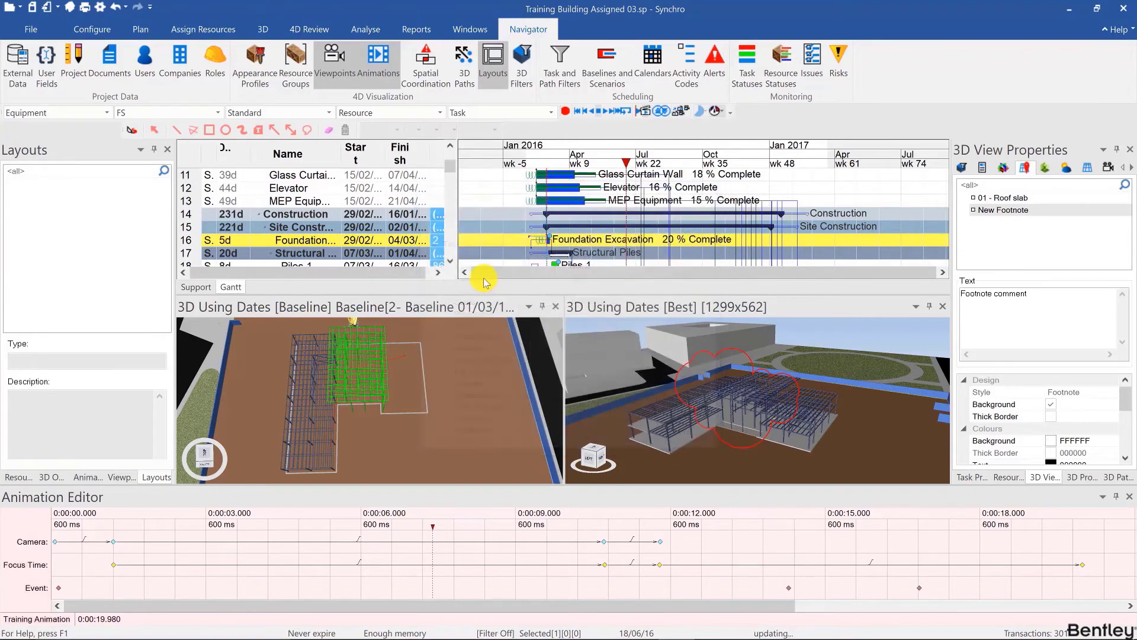
- Sort the tasks by Start and save the current screen arrangement as a layout named "animation layout"
click(359, 155)
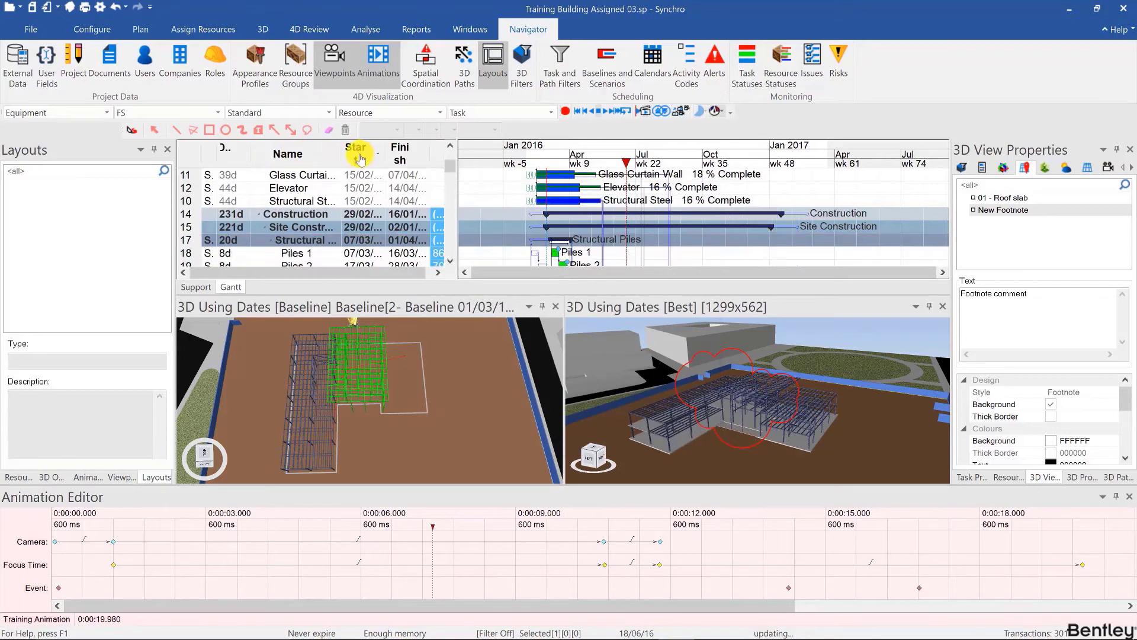
right_click(304, 149)
click(47, 213)
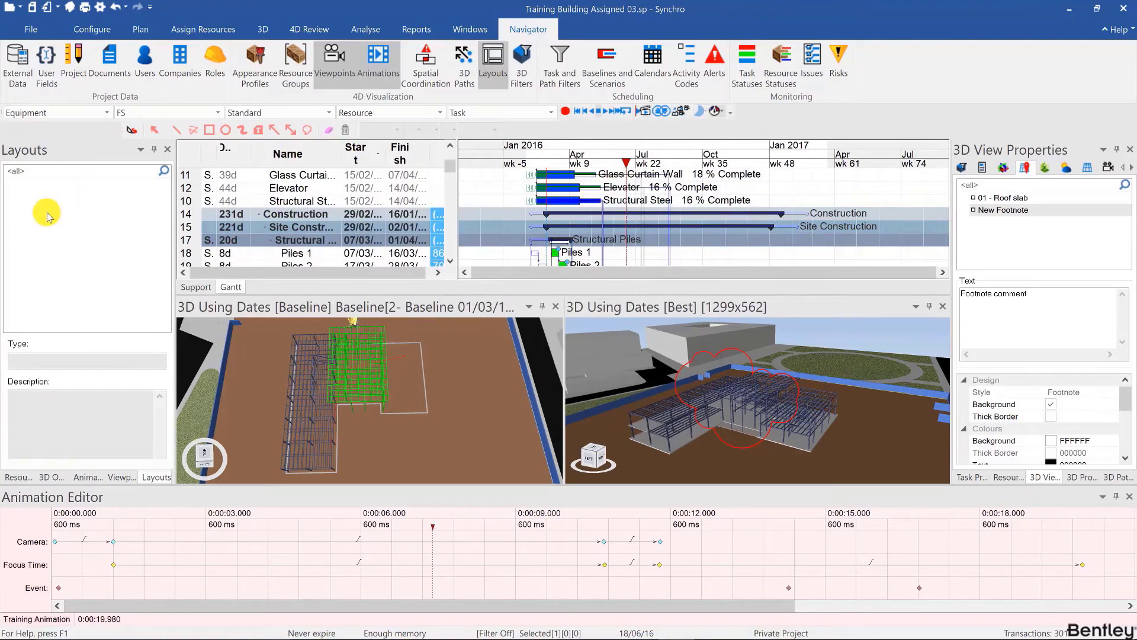
right_click(48, 218)
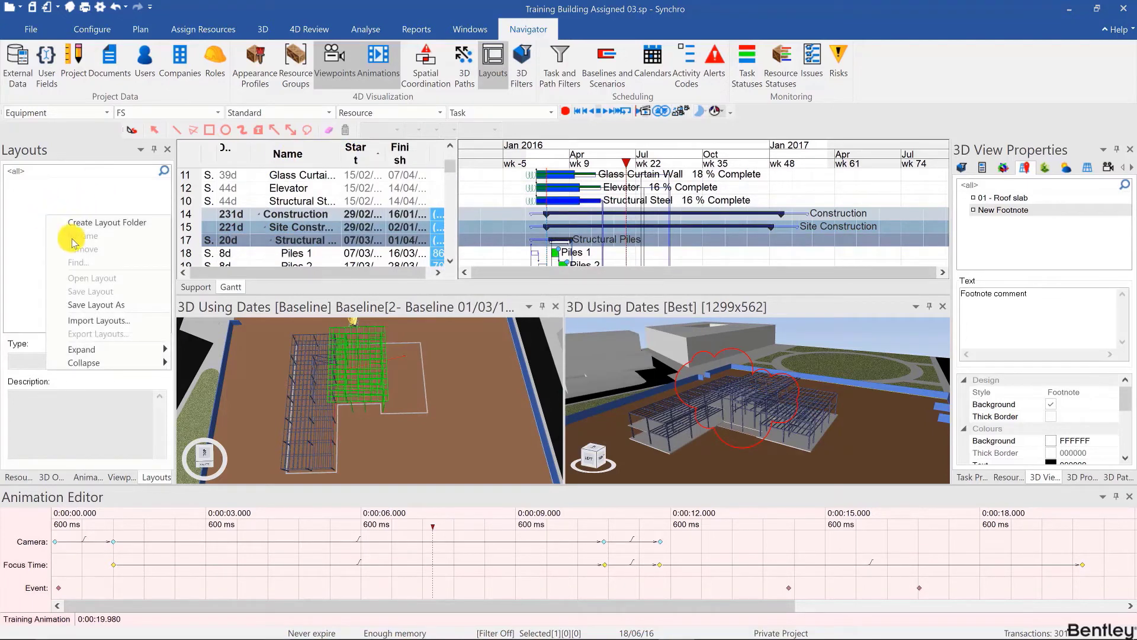
click(102, 304)
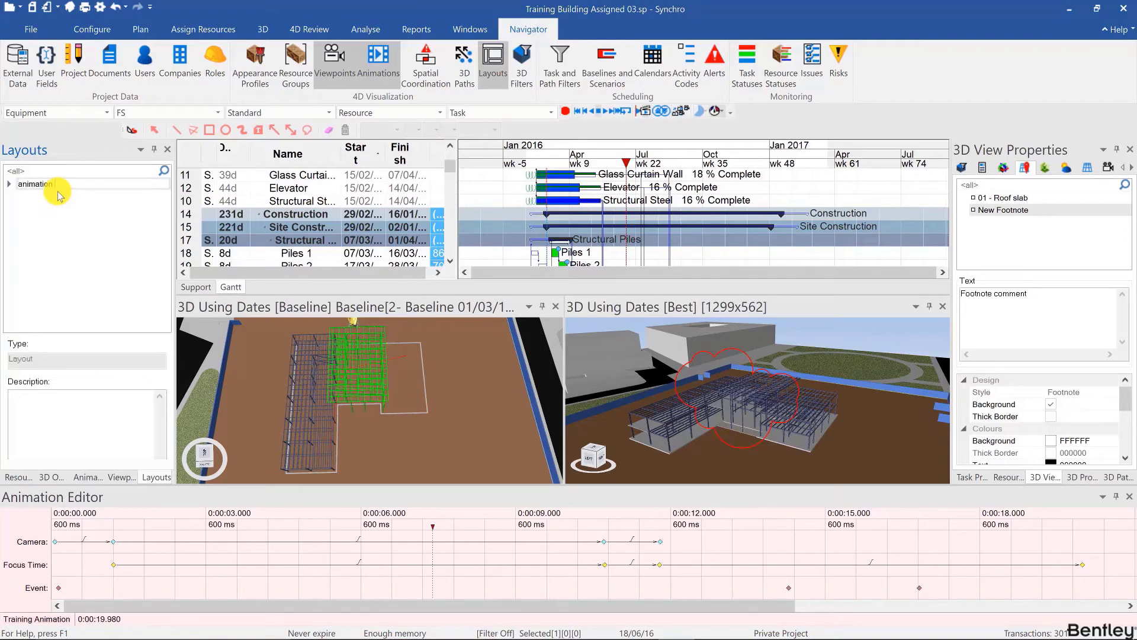
text(animation layout)
key(Return)
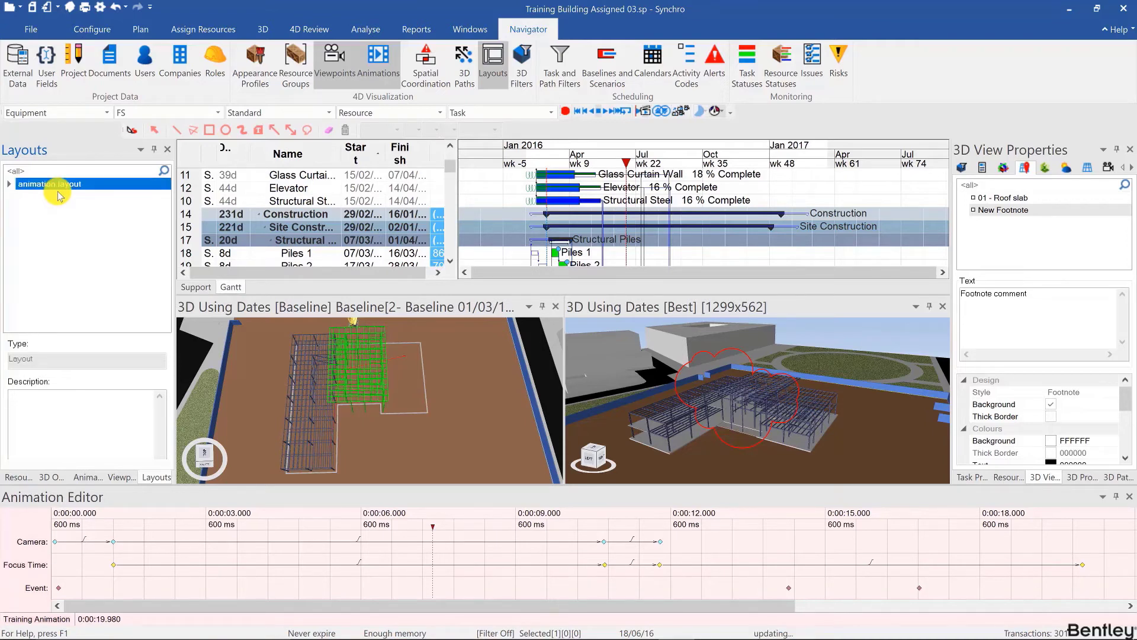
- Close the Baseline 3D view and move the Duration column back to directly after Name in the task table
click(555, 307)
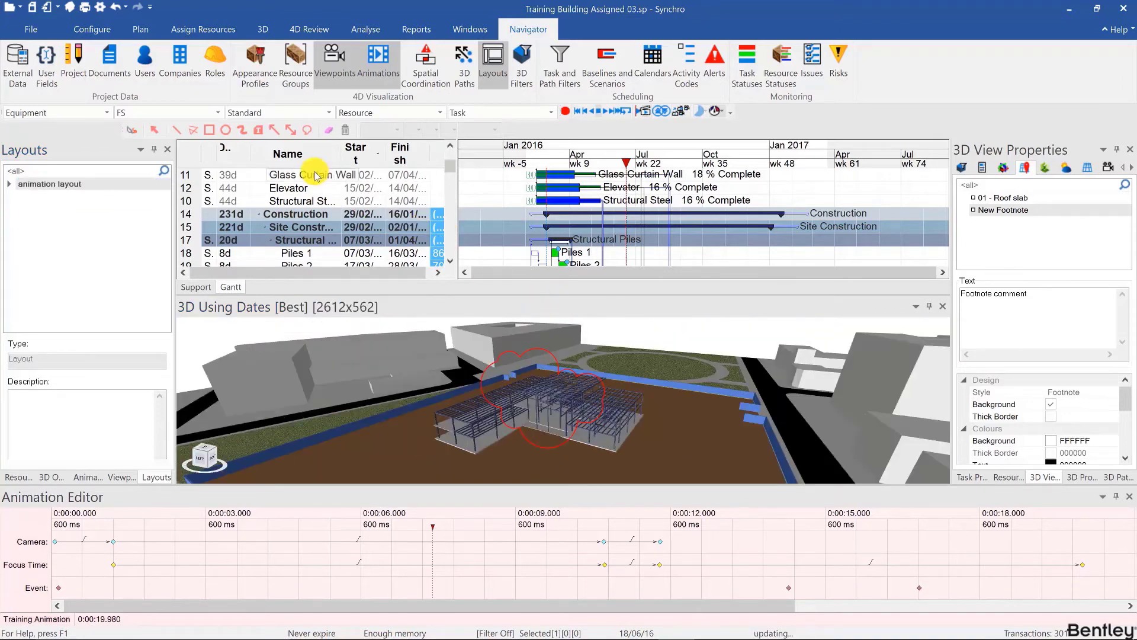
right_click(302, 152)
click(349, 159)
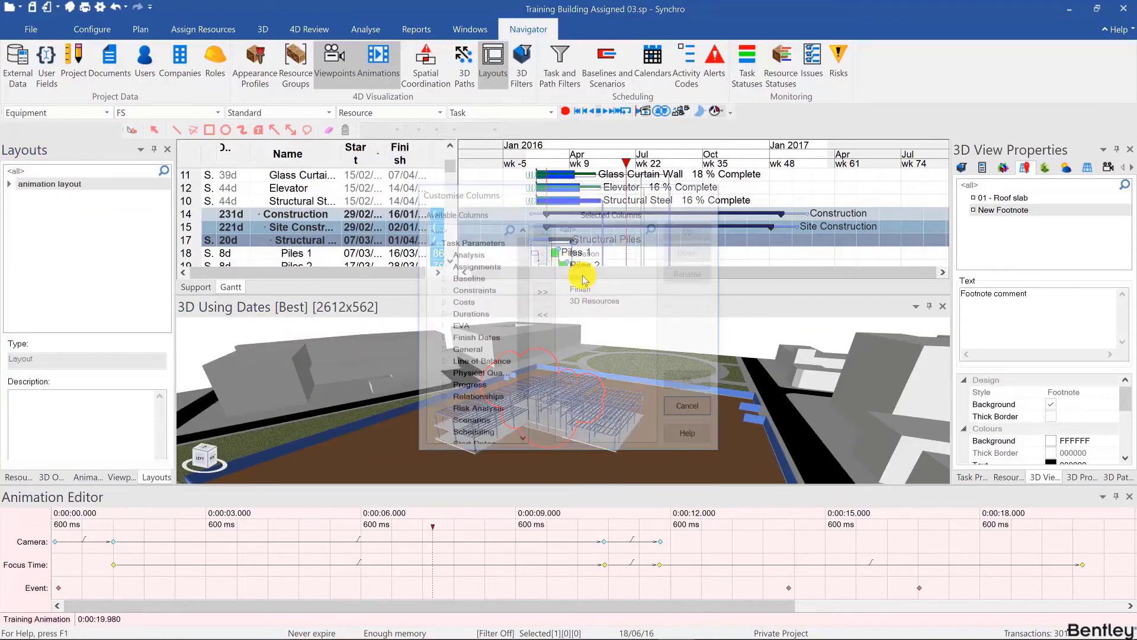
click(586, 252)
click(690, 251)
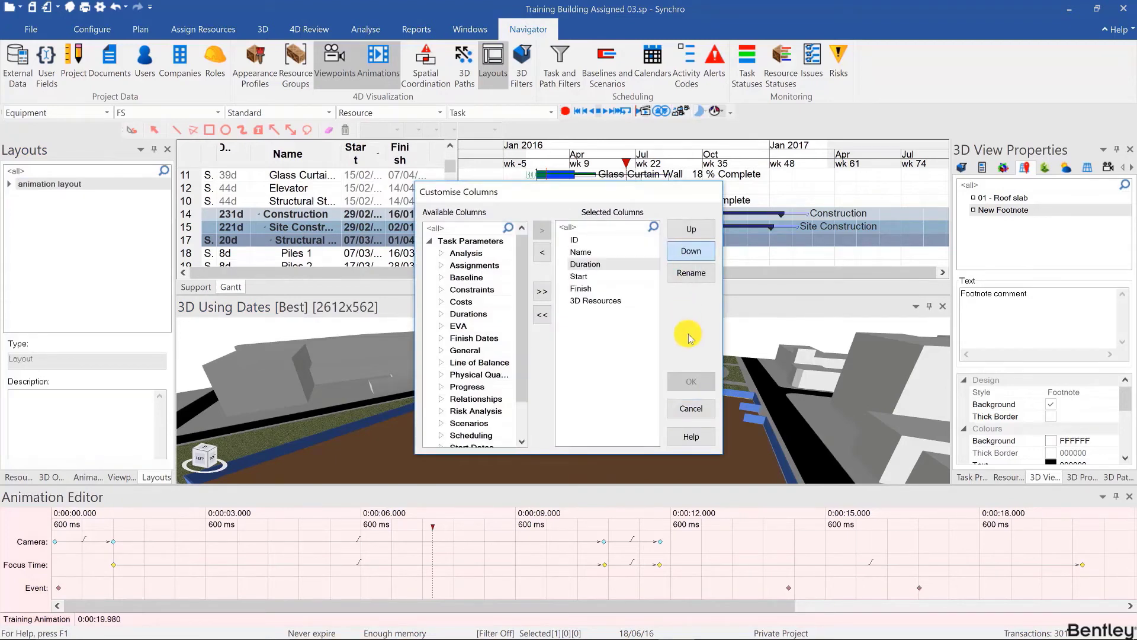
click(692, 384)
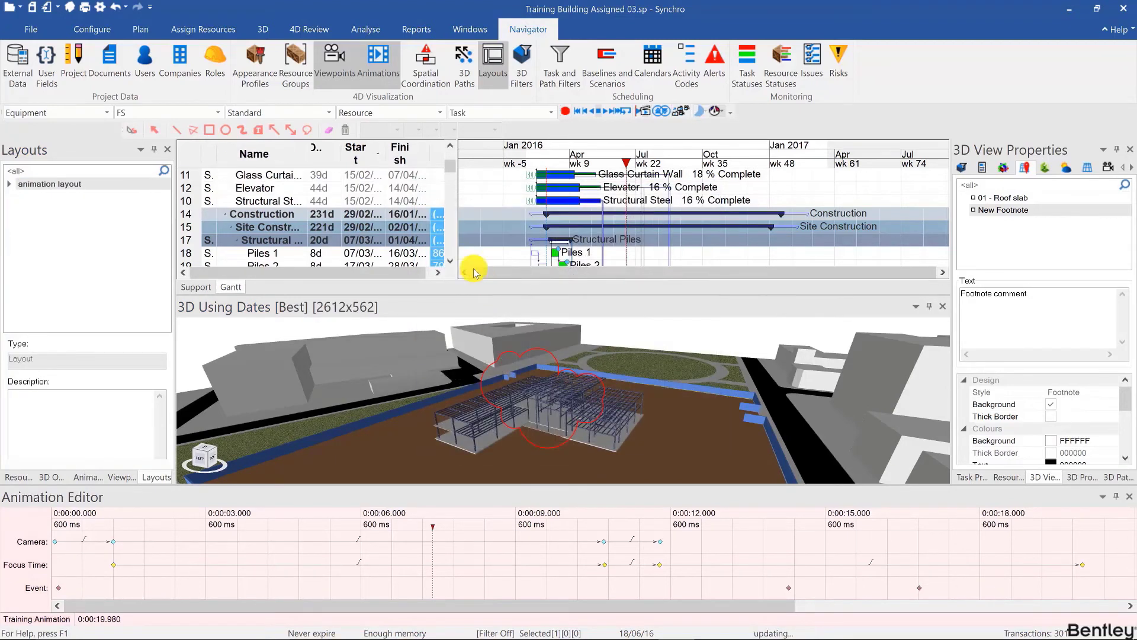
- Return the task table to its unsorted order and set the focus time to 18/02/17 with a wide site overview in the Best view
click(356, 157)
click(356, 157)
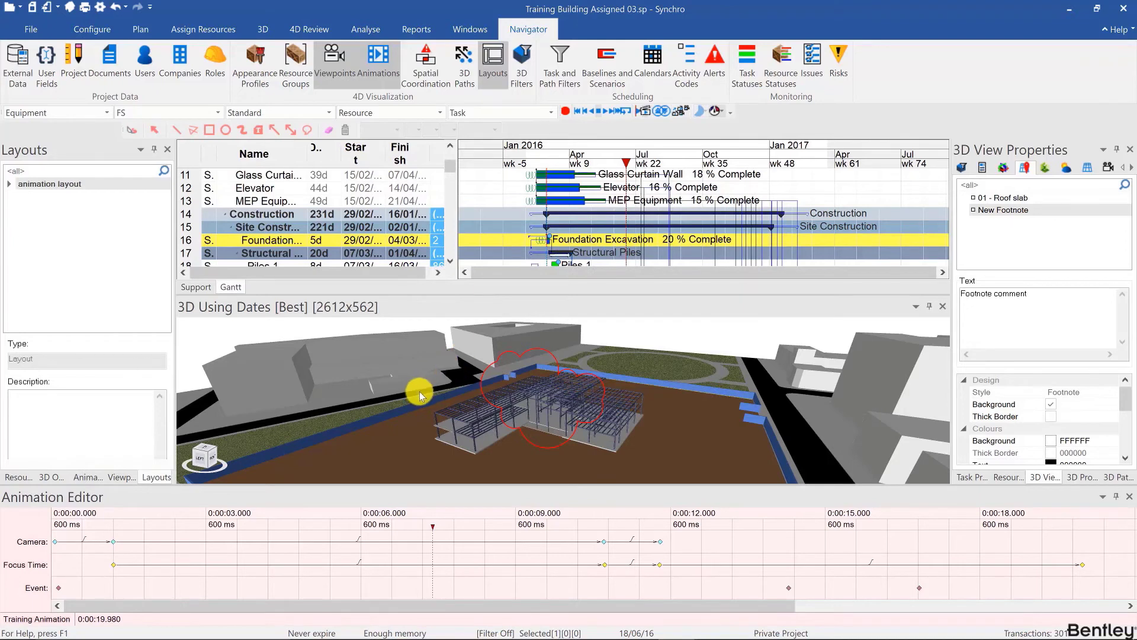
drag(419, 392, 458, 384)
click(804, 162)
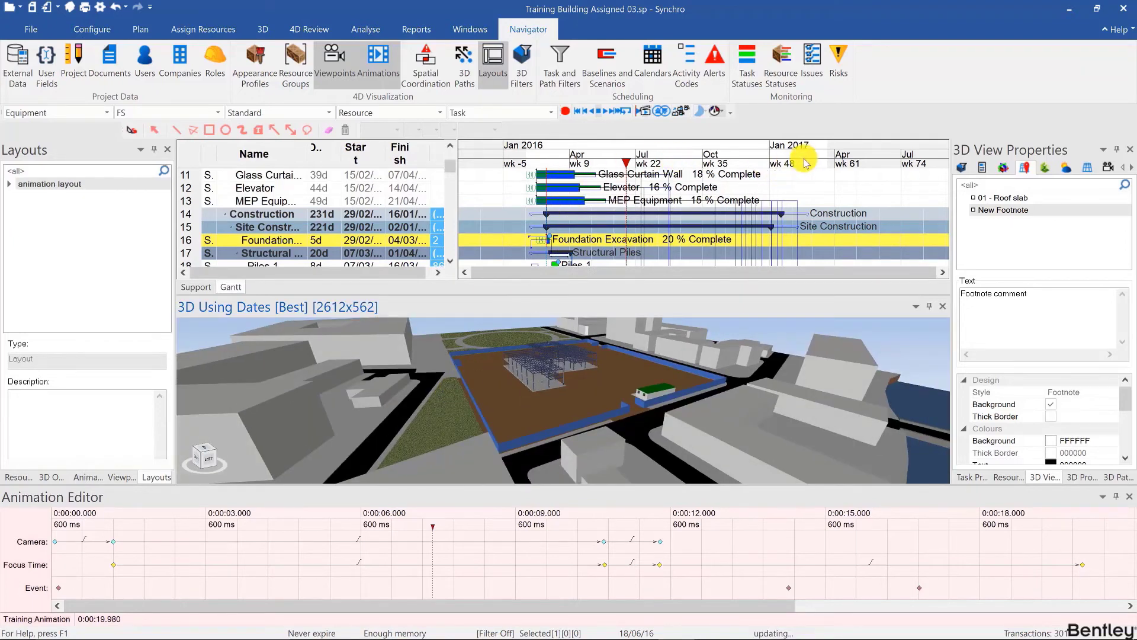
- Save the current arrangement as a second layout named "default"
click(51, 211)
right_click(57, 217)
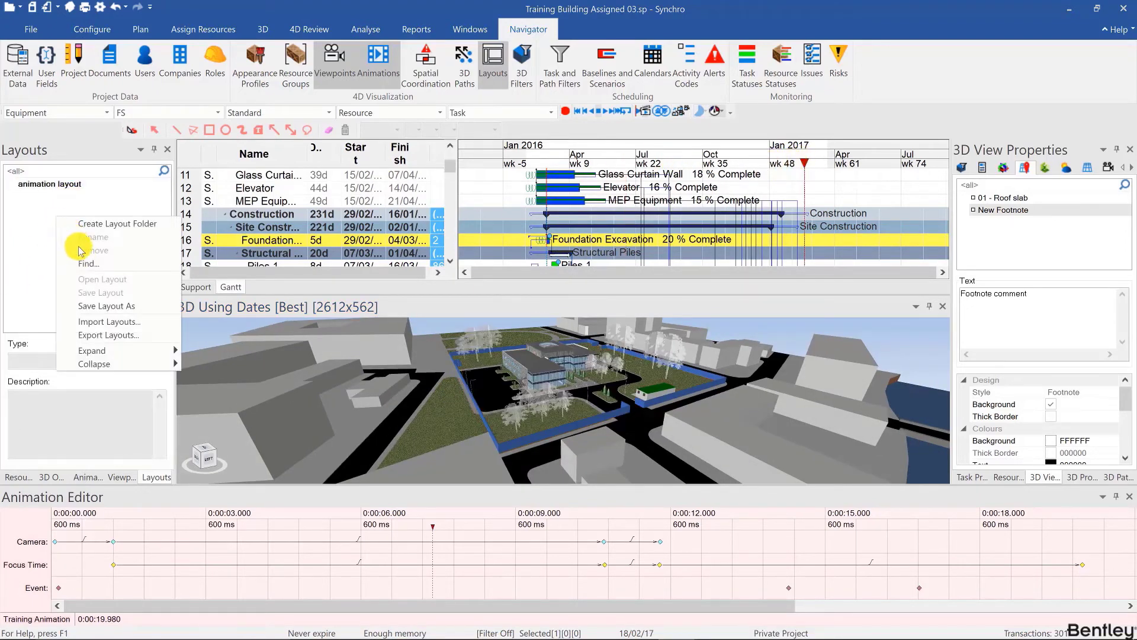
click(89, 280)
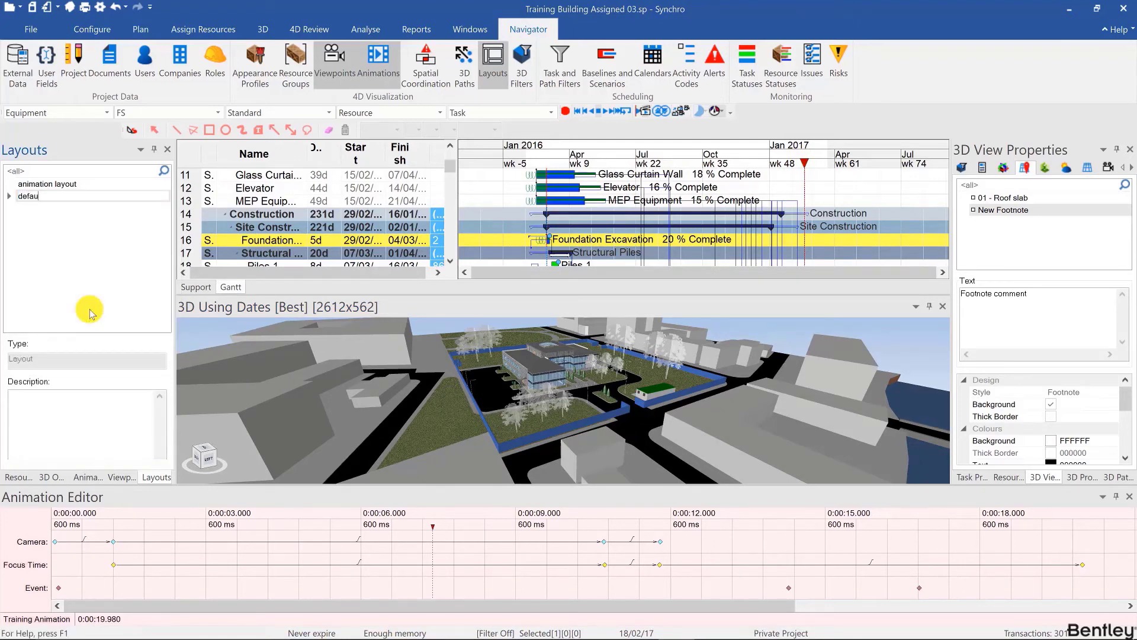
text(lt)
key(Return)
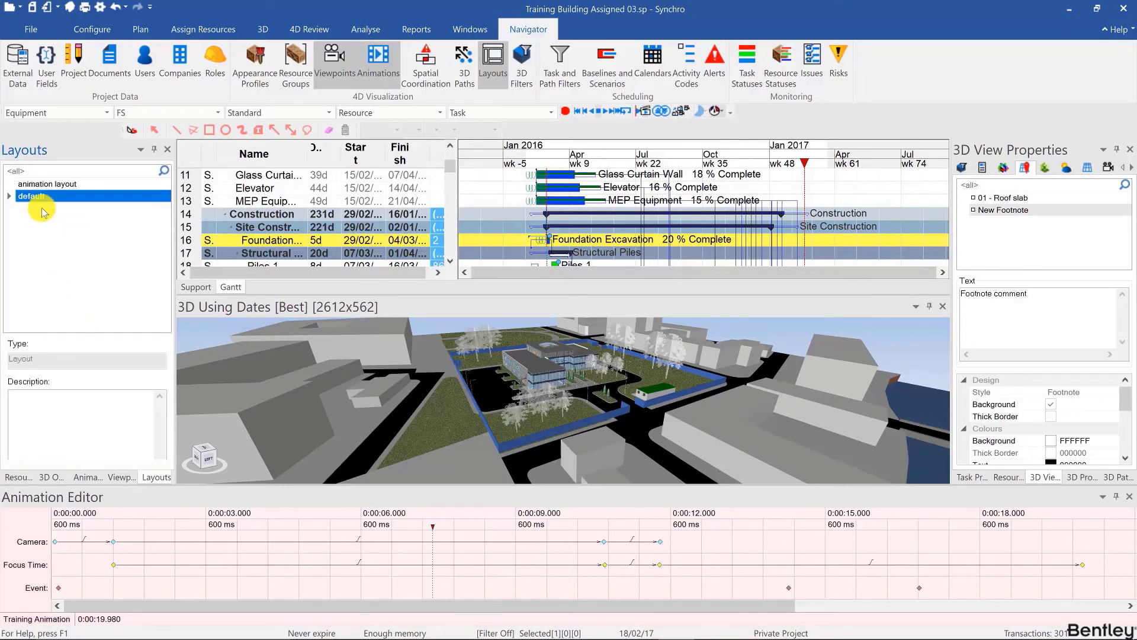
- Open the saved "animation layout" without saving the current layout
right_click(42, 184)
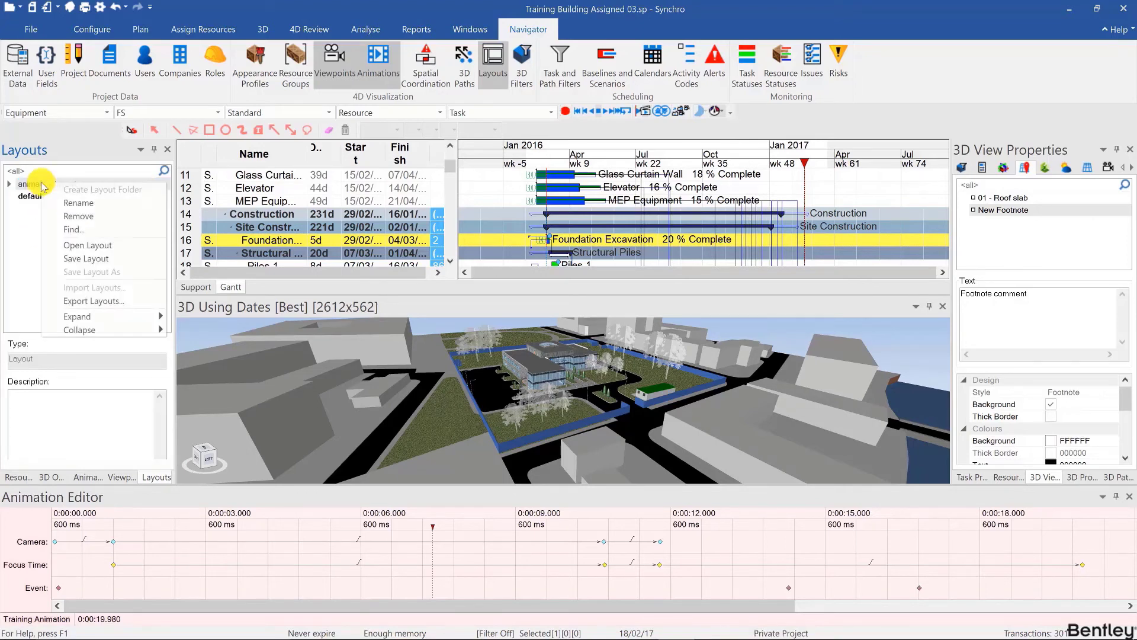
click(72, 244)
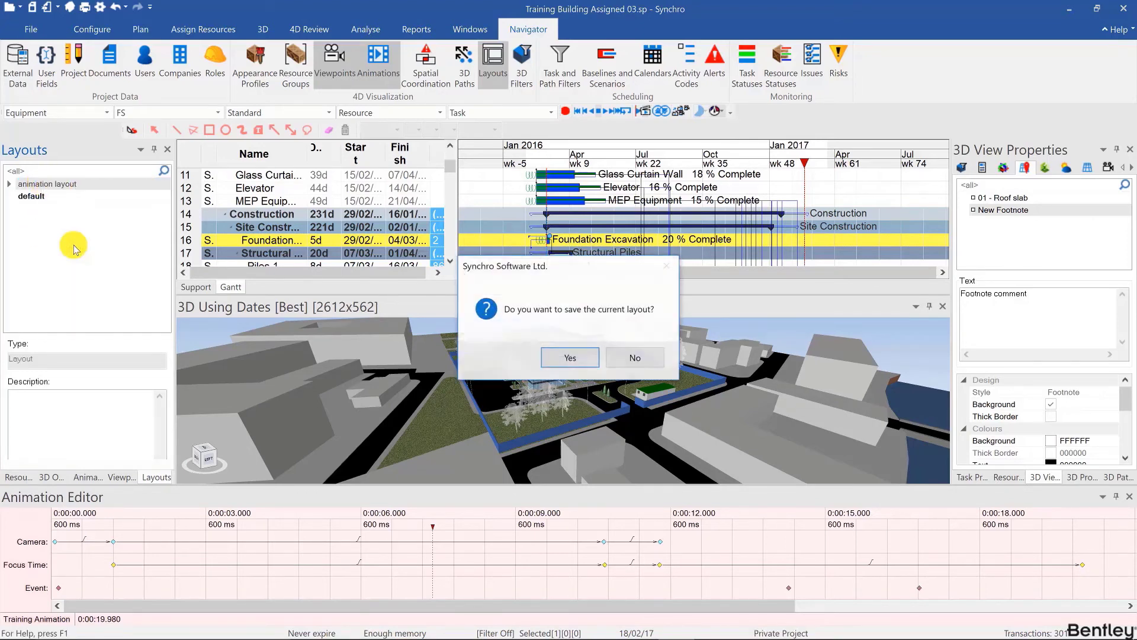
click(617, 355)
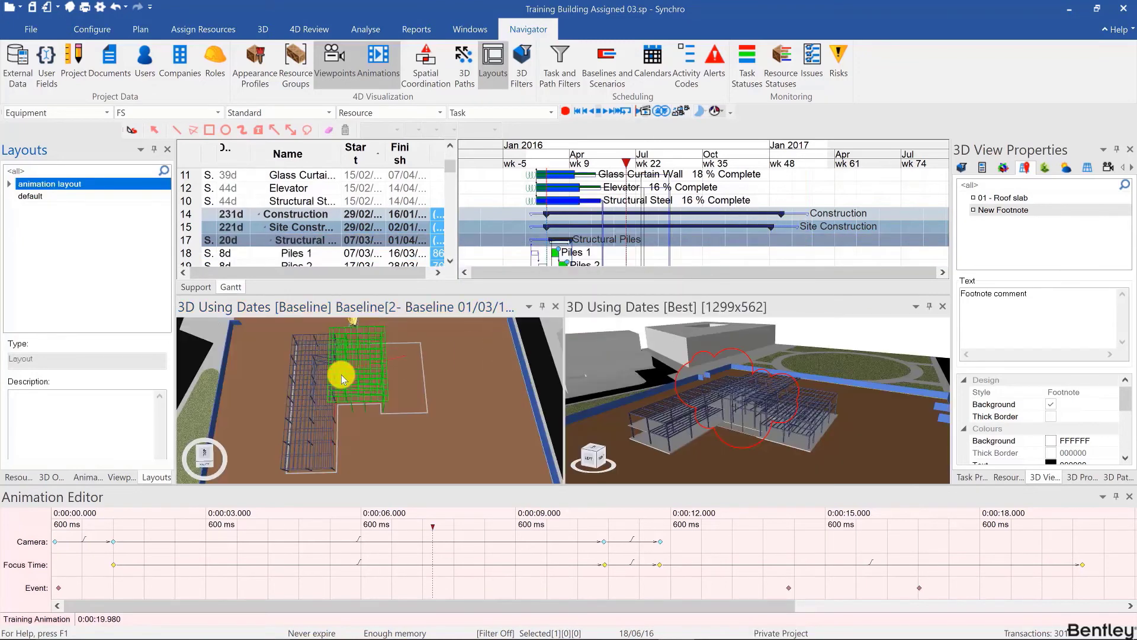